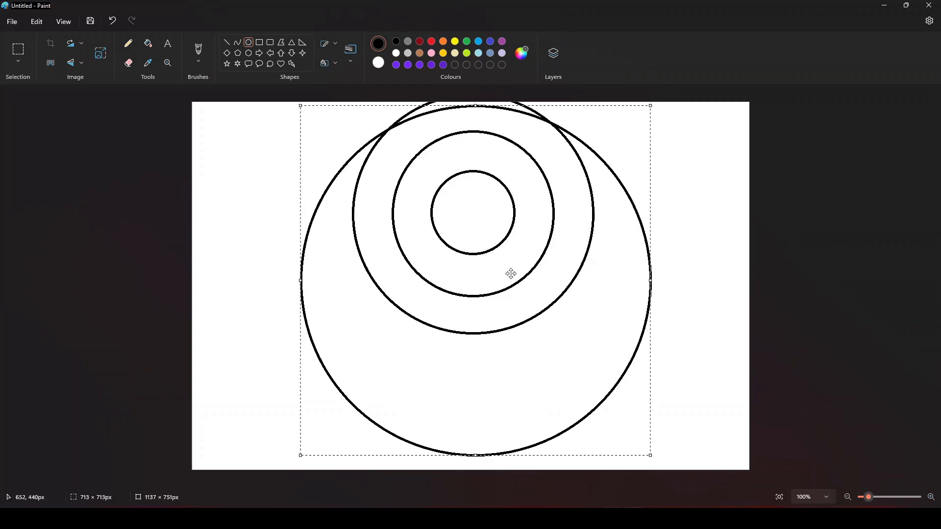
Reposition and resize the large circle so it sits concentrically around the three inner circles.
{"action": "left_click_drag", "start_coordinate": [510, 317], "coordinate": [511, 257]}
{"action": "left_click_drag", "start_coordinate": [650, 395], "coordinate": [634, 373]}
{"action": "left_click_drag", "start_coordinate": [505, 256], "coordinate": [512, 267]}
Draw a fifth circle of about 853 × 837 px and centre it around the other circles.
{"action": "left_click_drag", "start_coordinate": [256, 120], "coordinate": [666, 490]}
{"action": "mouse_move", "coordinate": [527, 391]}
{"action": "left_mouse_down"}
{"action": "mouse_move", "coordinate": [527, 306]}
{"action": "mouse_move", "coordinate": [538, 287]}
{"action": "left_mouse_up"}
{"action": "left_click_drag", "start_coordinate": [677, 426], "coordinate": [686, 427]}
{"action": "left_click_drag", "start_coordinate": [556, 338], "coordinate": [555, 337]}
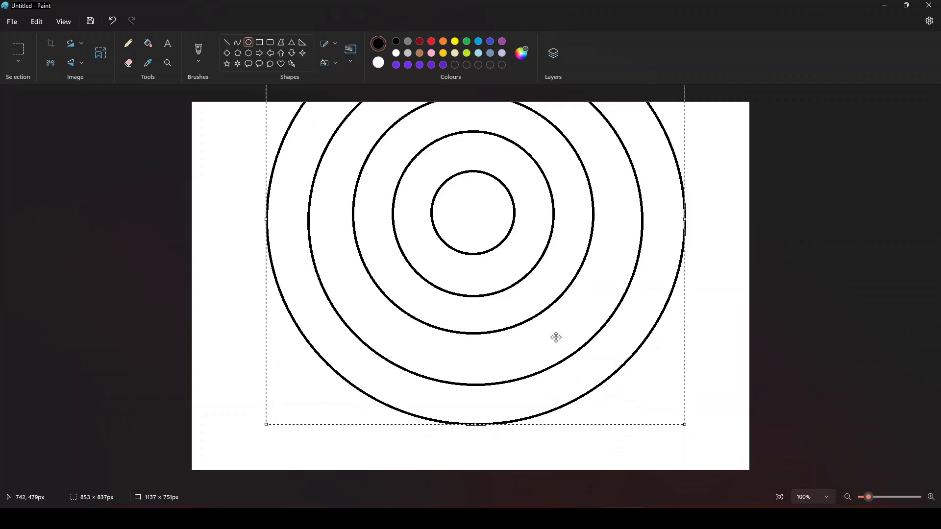
Draw a sixth concentric circle reaching close to the canvas's lower edge and place it evenly around the fifth.
{"action": "mouse_move", "coordinate": [203, 104]}
{"action": "left_mouse_down"}
{"action": "mouse_move", "coordinate": [631, 528]}
{"action": "mouse_move", "coordinate": [621, 521]}
{"action": "left_mouse_up"}
{"action": "mouse_move", "coordinate": [427, 341]}
{"action": "left_mouse_down"}
{"action": "mouse_move", "coordinate": [469, 242]}
{"action": "mouse_move", "coordinate": [480, 237]}
{"action": "left_mouse_up"}
{"action": "left_click_drag", "start_coordinate": [674, 416], "coordinate": [728, 468]}
{"action": "left_click_drag", "start_coordinate": [620, 382], "coordinate": [593, 376]}
{"action": "left_click_drag", "start_coordinate": [701, 462], "coordinate": [739, 496]}
{"action": "left_click_drag", "start_coordinate": [606, 408], "coordinate": [597, 382]}
{"action": "left_click", "coordinate": [750, 328]}
Draw an outermost circle of about 1252 × 1254 px and centre it so its arcs cut the lower canvas corners.
{"action": "mouse_move", "coordinate": [198, 107]}
{"action": "left_mouse_down"}
{"action": "mouse_move", "coordinate": [332, 384]}
{"action": "mouse_move", "coordinate": [576, 487]}
{"action": "left_mouse_up"}
{"action": "left_click_drag", "start_coordinate": [502, 418], "coordinate": [495, 313]}
{"action": "left_click_drag", "start_coordinate": [571, 382], "coordinate": [729, 479]}
{"action": "left_click_drag", "start_coordinate": [484, 342], "coordinate": [480, 315]}
{"action": "left_click_drag", "start_coordinate": [724, 453], "coordinate": [752, 526]}
{"action": "left_click_drag", "start_coordinate": [436, 356], "coordinate": [425, 315]}
{"action": "left_click_drag", "start_coordinate": [741, 485], "coordinate": [769, 524]}
{"action": "left_click_drag", "start_coordinate": [535, 393], "coordinate": [535, 395]}
{"action": "left_click_drag", "start_coordinate": [770, 236], "coordinate": [767, 236]}
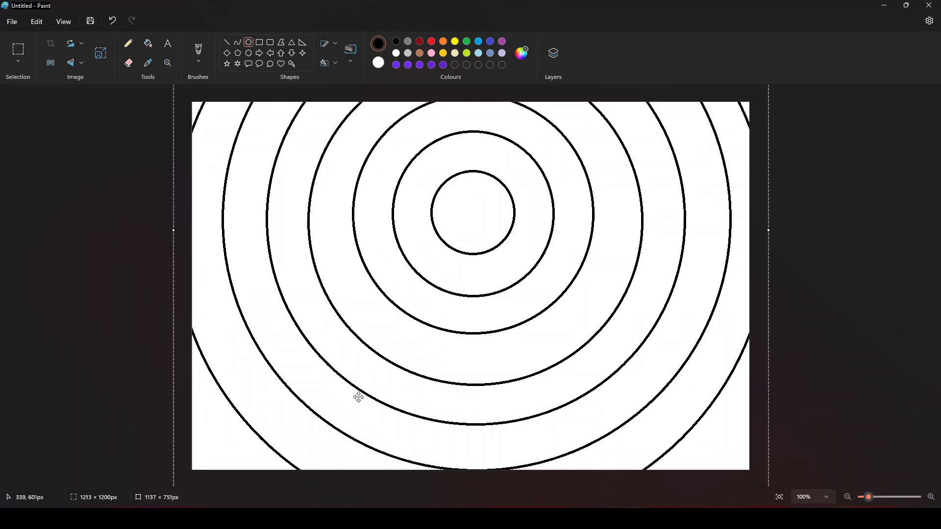
{"action": "left_click_drag", "start_coordinate": [359, 395], "coordinate": [346, 298]}
{"action": "left_click_drag", "start_coordinate": [754, 433], "coordinate": [774, 460]}
{"action": "left_click_drag", "start_coordinate": [542, 295], "coordinate": [541, 356]}
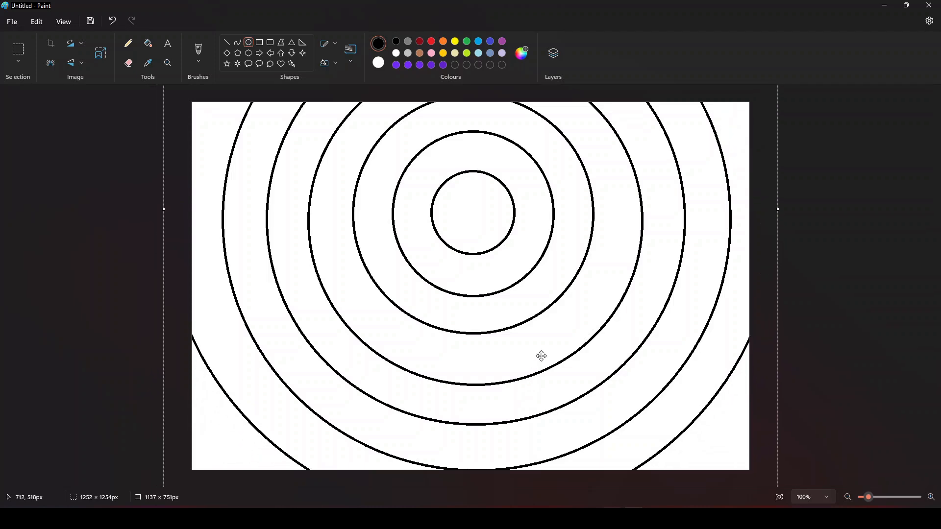
{"action": "left_click", "coordinate": [872, 366]}
Choose a bright violet and fill the ring directly around the innermost circle with it.
{"action": "left_click", "coordinate": [526, 57]}
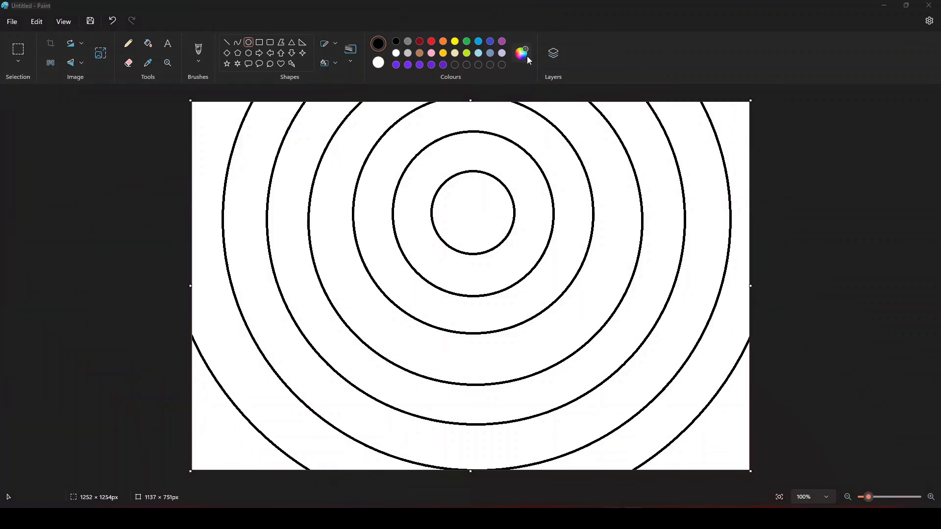
{"action": "left_click", "coordinate": [440, 325]}
{"action": "left_click", "coordinate": [425, 383]}
{"action": "left_click", "coordinate": [149, 63]}
{"action": "left_click", "coordinate": [148, 43]}
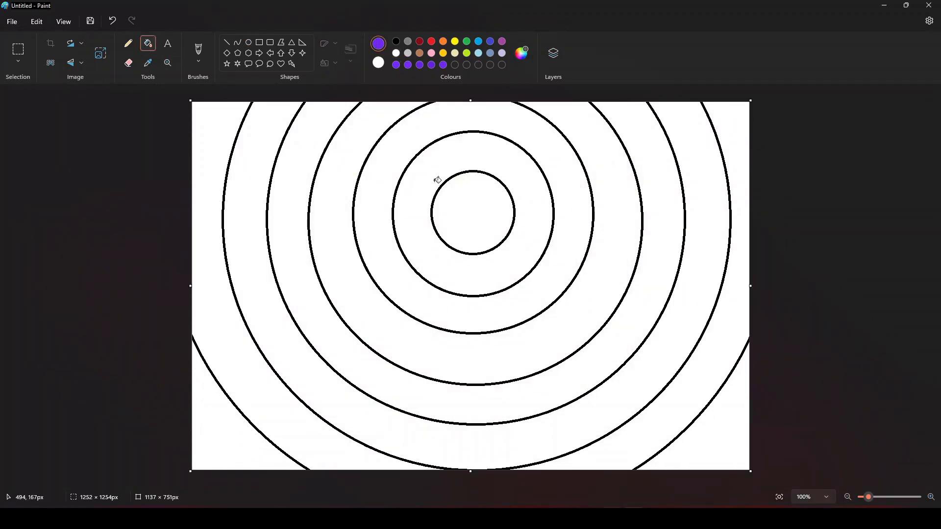
{"action": "left_click", "coordinate": [435, 181]}
Try to fill the second ring with an adjusted violet shade, and undo the fill.
{"action": "left_click", "coordinate": [523, 53]}
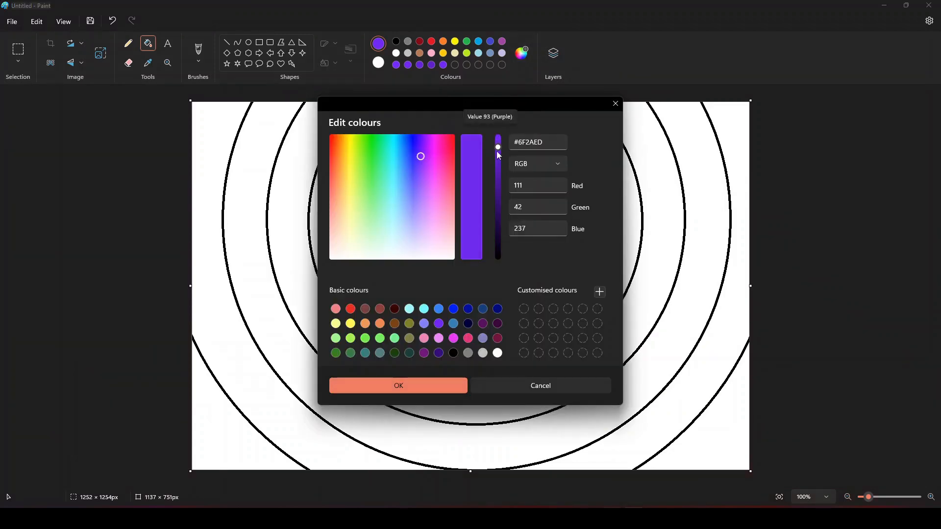
{"action": "left_click_drag", "start_coordinate": [499, 156], "coordinate": [502, 146]}
{"action": "left_click", "coordinate": [399, 386]}
{"action": "left_click", "coordinate": [405, 178]}
{"action": "key", "text": "ctrl+z"}
Fill the second ring and its inner outline with a slightly darker violet.
{"action": "left_click", "coordinate": [522, 53]}
{"action": "left_click", "coordinate": [404, 386]}
{"action": "left_click", "coordinate": [401, 177]}
{"action": "left_click", "coordinate": [405, 177]}
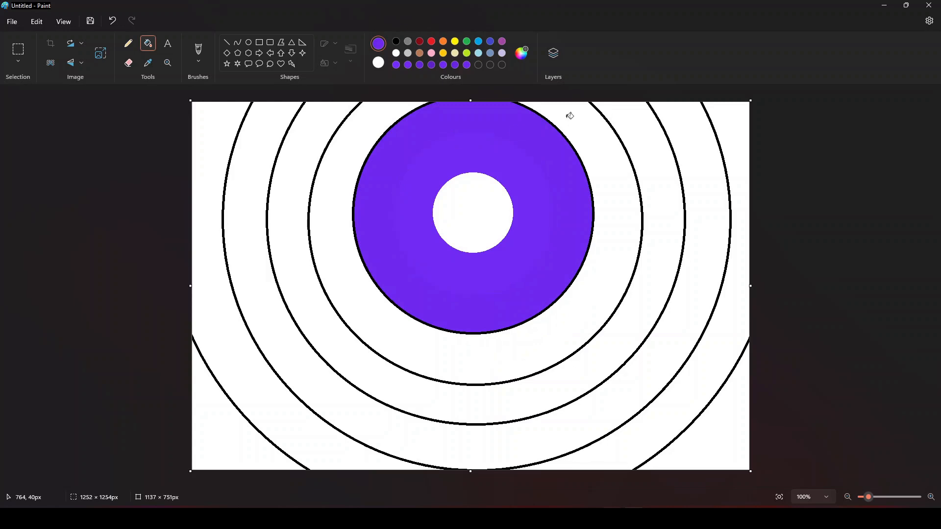
Fill the third ring and its inner outline with a darker violet than the second ring.
{"action": "left_click", "coordinate": [522, 52]}
{"action": "left_click", "coordinate": [399, 385]}
{"action": "left_click", "coordinate": [357, 177]}
{"action": "left_click", "coordinate": [315, 188]}
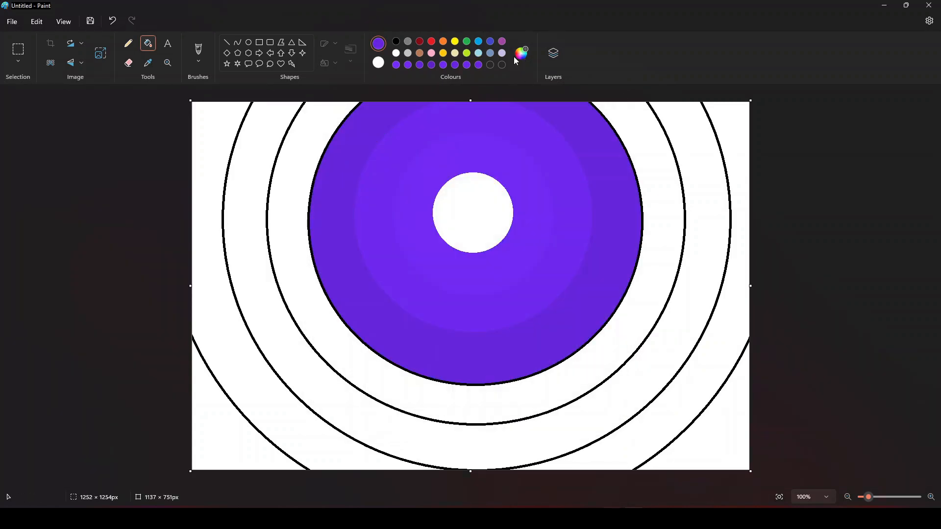
Fill the fourth and fifth rings with progressively darker violets.
{"action": "left_click", "coordinate": [522, 53]}
{"action": "left_click_drag", "start_coordinate": [499, 152], "coordinate": [498, 216]}
{"action": "left_click", "coordinate": [399, 385]}
{"action": "left_click", "coordinate": [315, 189]}
{"action": "left_click", "coordinate": [294, 201]}
{"action": "left_click", "coordinate": [523, 52]}
{"action": "left_click", "coordinate": [400, 383]}
{"action": "left_click", "coordinate": [269, 192]}
Fill both sides of the sixth ring with a very dark violet.
{"action": "left_click", "coordinate": [522, 52]}
{"action": "left_click", "coordinate": [399, 385]}
{"action": "left_click", "coordinate": [234, 166]}
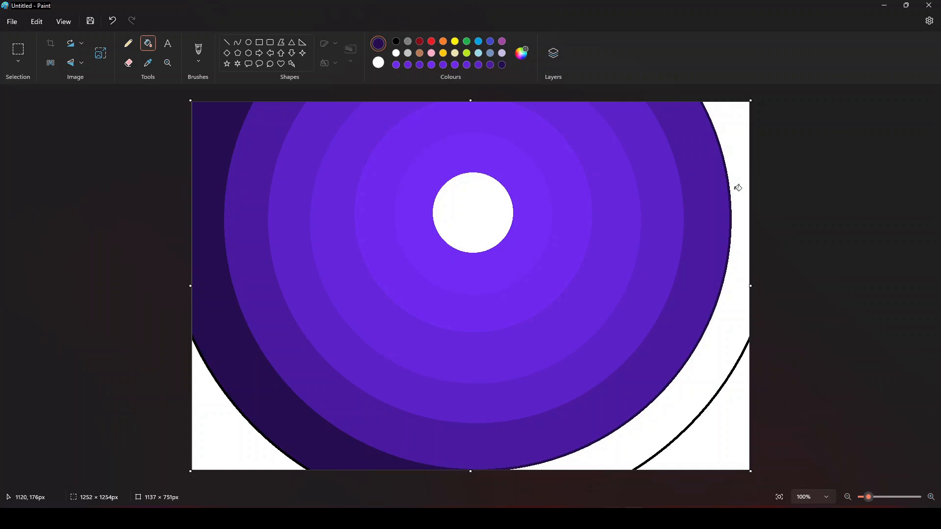
{"action": "left_click", "coordinate": [523, 52]}
{"action": "left_click", "coordinate": [399, 384]}
{"action": "left_click", "coordinate": [727, 158]}
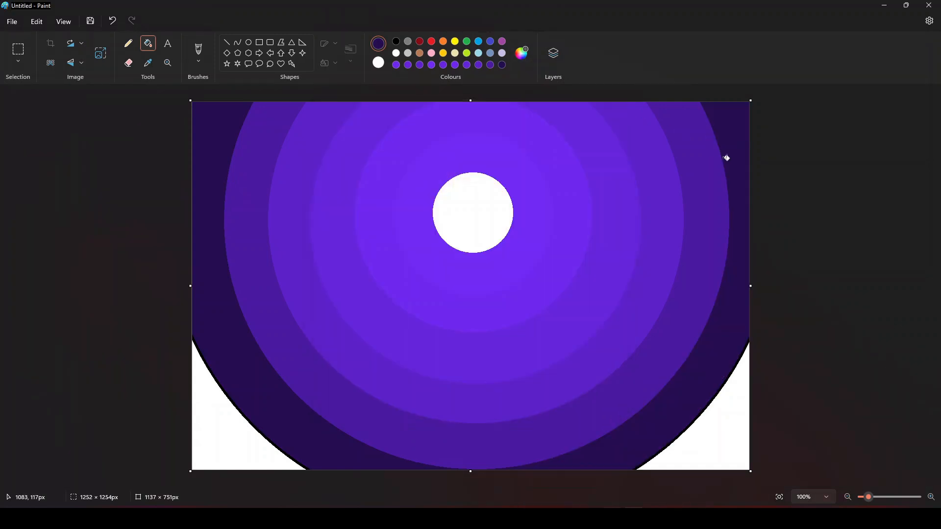
Darken the colour to a near-black violet and fill the lower canvas corners outside the last circle.
{"action": "left_click", "coordinate": [523, 52]}
{"action": "left_click_drag", "start_coordinate": [502, 237], "coordinate": [501, 247]}
{"action": "left_click", "coordinate": [443, 390]}
{"action": "left_click", "coordinate": [241, 422]}
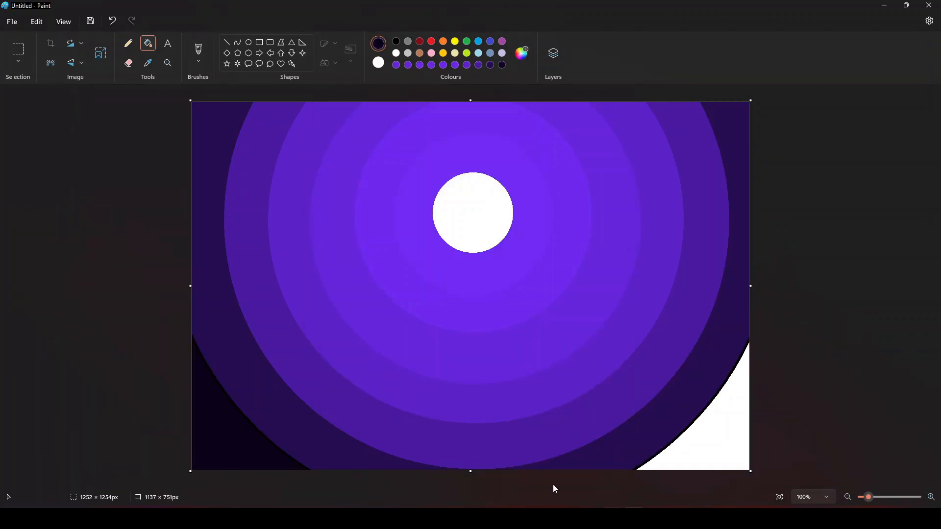
Using the Crayon brush, paint ragged strokes around the white centre's edge in violet sampled from the surrounding ring.
{"action": "left_click", "coordinate": [199, 49]}
{"action": "left_click", "coordinate": [198, 60]}
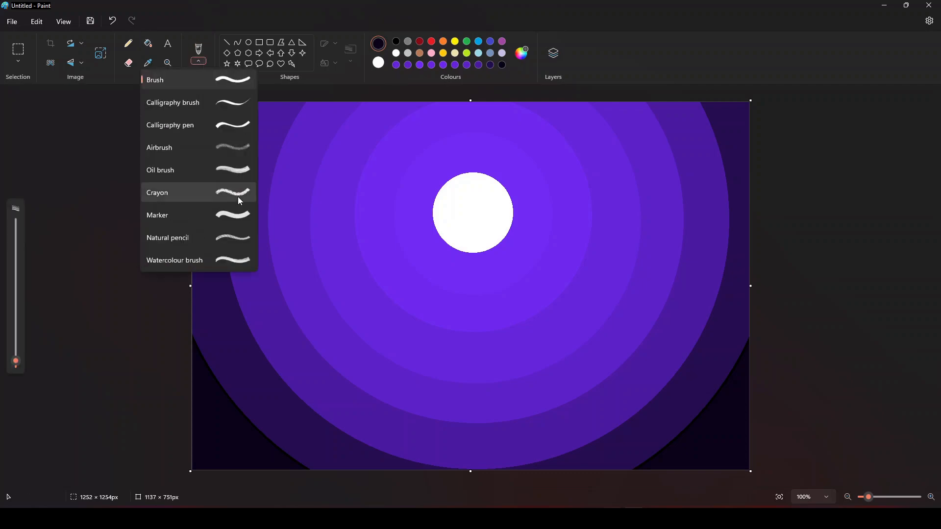
{"action": "left_click", "coordinate": [237, 192]}
{"action": "left_click", "coordinate": [148, 62]}
{"action": "left_click", "coordinate": [462, 175]}
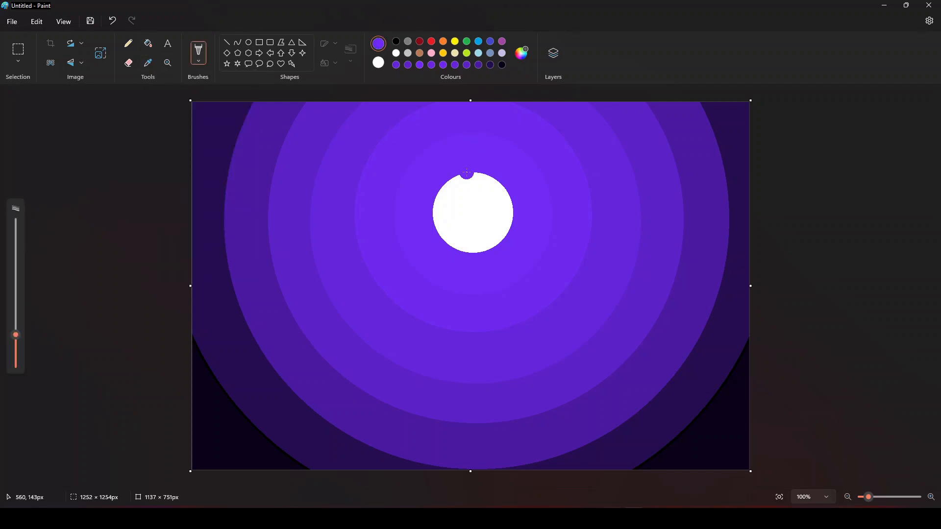
{"action": "mouse_move", "coordinate": [462, 175]}
{"action": "left_mouse_down"}
{"action": "mouse_move", "coordinate": [437, 194]}
{"action": "mouse_move", "coordinate": [436, 215]}
{"action": "mouse_move", "coordinate": [446, 238]}
{"action": "mouse_move", "coordinate": [436, 204]}
{"action": "mouse_move", "coordinate": [445, 241]}
{"action": "mouse_move", "coordinate": [468, 252]}
{"action": "mouse_move", "coordinate": [504, 234]}
{"action": "mouse_move", "coordinate": [504, 187]}
{"action": "mouse_move", "coordinate": [467, 175]}
{"action": "left_mouse_up"}
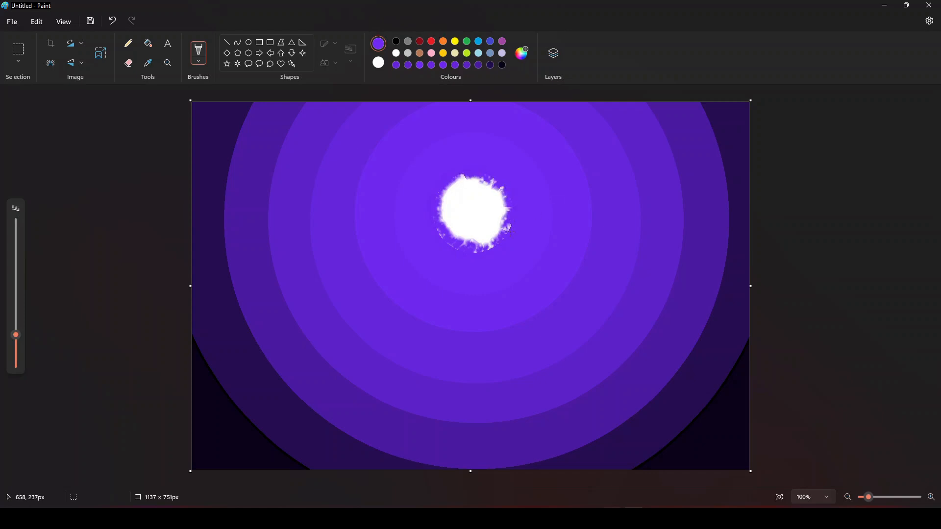
{"action": "mouse_move", "coordinate": [509, 232]}
{"action": "left_mouse_down"}
{"action": "mouse_move", "coordinate": [483, 250]}
{"action": "mouse_move", "coordinate": [447, 247]}
{"action": "mouse_move", "coordinate": [452, 186]}
{"action": "mouse_move", "coordinate": [474, 171]}
{"action": "mouse_move", "coordinate": [460, 175]}
{"action": "mouse_move", "coordinate": [493, 187]}
{"action": "mouse_move", "coordinate": [451, 195]}
{"action": "mouse_move", "coordinate": [455, 186]}
{"action": "mouse_move", "coordinate": [453, 225]}
{"action": "mouse_move", "coordinate": [492, 235]}
{"action": "mouse_move", "coordinate": [499, 208]}
{"action": "mouse_move", "coordinate": [474, 188]}
{"action": "mouse_move", "coordinate": [495, 188]}
{"action": "left_mouse_up"}
Sample pale lavender tints from the centre and brush them over the white area to soften it.
{"action": "left_click", "coordinate": [148, 63]}
{"action": "left_click", "coordinate": [451, 195]}
{"action": "left_click", "coordinate": [148, 63]}
{"action": "left_click", "coordinate": [462, 202]}
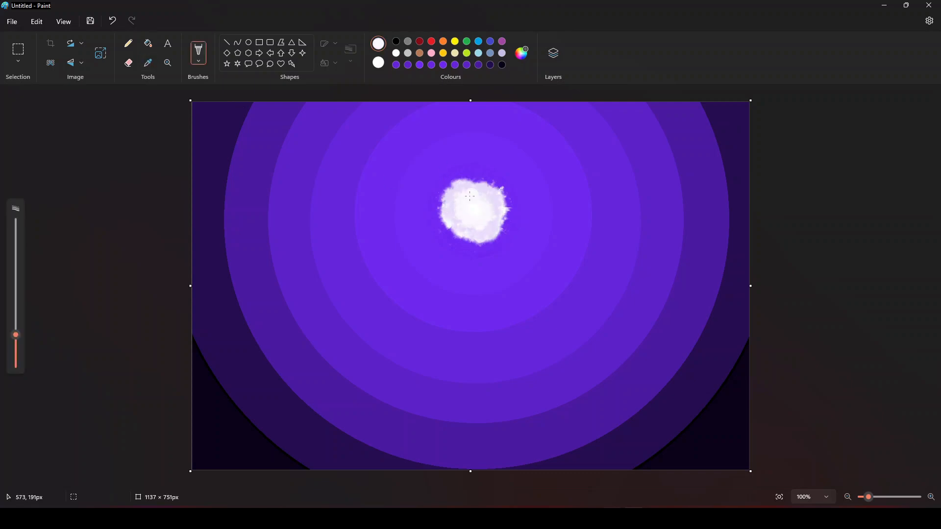
{"action": "left_click", "coordinate": [148, 63]}
{"action": "left_click", "coordinate": [475, 204]}
{"action": "mouse_move", "coordinate": [475, 204]}
{"action": "left_mouse_down"}
{"action": "mouse_move", "coordinate": [482, 199]}
{"action": "mouse_move", "coordinate": [464, 191]}
{"action": "left_mouse_up"}
Extend the glowing centre's rim outward with pale lavender sampled from its edge.
{"action": "left_click", "coordinate": [148, 63]}
{"action": "left_click", "coordinate": [462, 193]}
{"action": "left_click", "coordinate": [150, 67]}
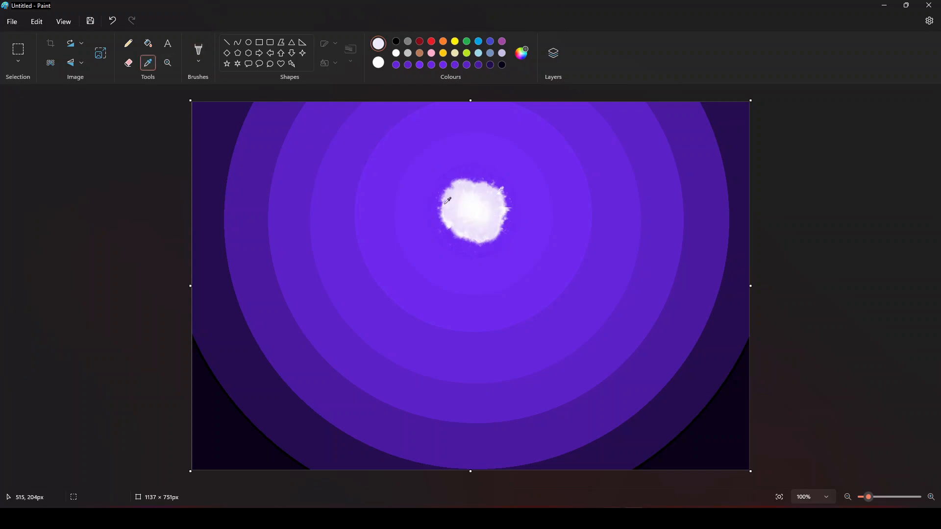
{"action": "left_click", "coordinate": [448, 201]}
{"action": "mouse_move", "coordinate": [444, 203]}
{"action": "left_mouse_down"}
{"action": "mouse_move", "coordinate": [473, 241]}
{"action": "mouse_move", "coordinate": [495, 192]}
{"action": "mouse_move", "coordinate": [437, 199]}
{"action": "mouse_move", "coordinate": [470, 230]}
{"action": "left_mouse_up"}
Paint a light violet halo around the glowing centre and soften its outer edge with sampled violet.
{"action": "left_click", "coordinate": [148, 62]}
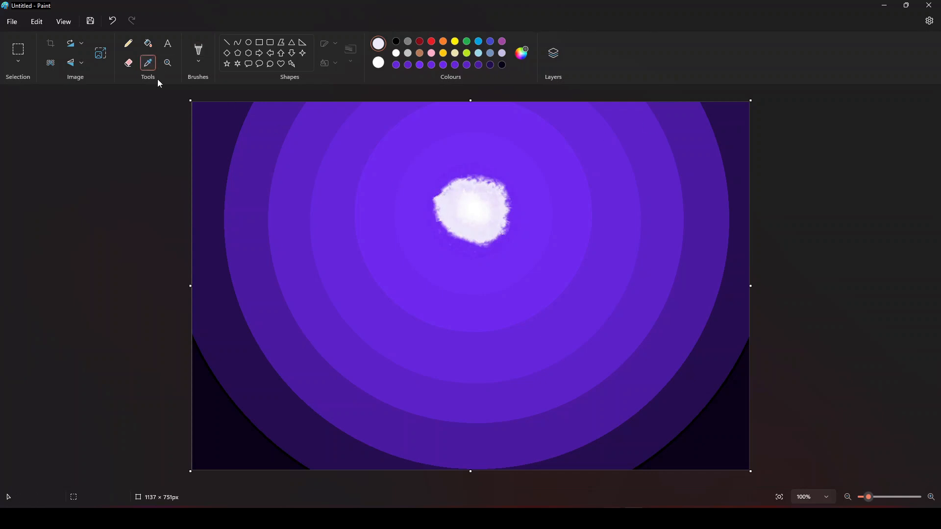
{"action": "left_click", "coordinate": [446, 222]}
{"action": "mouse_move", "coordinate": [444, 224]}
{"action": "left_mouse_down"}
{"action": "mouse_move", "coordinate": [463, 243]}
{"action": "mouse_move", "coordinate": [515, 208]}
{"action": "mouse_move", "coordinate": [506, 185]}
{"action": "mouse_move", "coordinate": [444, 171]}
{"action": "mouse_move", "coordinate": [434, 193]}
{"action": "mouse_move", "coordinate": [441, 240]}
{"action": "mouse_move", "coordinate": [510, 240]}
{"action": "mouse_move", "coordinate": [507, 178]}
{"action": "mouse_move", "coordinate": [444, 172]}
{"action": "mouse_move", "coordinate": [423, 223]}
{"action": "mouse_move", "coordinate": [431, 230]}
{"action": "mouse_move", "coordinate": [464, 247]}
{"action": "mouse_move", "coordinate": [522, 223]}
{"action": "left_mouse_up"}
{"action": "left_click", "coordinate": [148, 62]}
{"action": "left_click", "coordinate": [459, 249]}
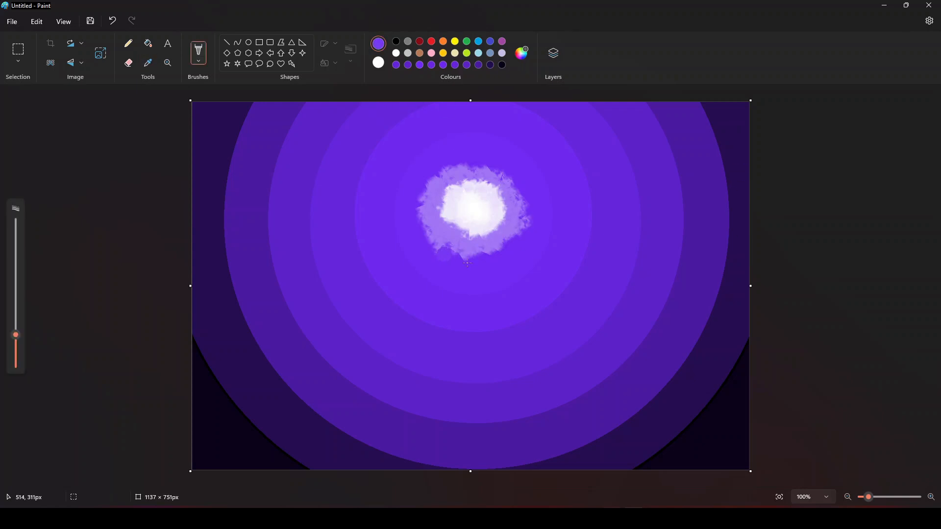
{"action": "mouse_move", "coordinate": [461, 253]}
{"action": "left_mouse_down"}
{"action": "mouse_move", "coordinate": [527, 243]}
{"action": "mouse_move", "coordinate": [521, 210]}
{"action": "mouse_move", "coordinate": [531, 223]}
{"action": "mouse_move", "coordinate": [507, 164]}
{"action": "mouse_move", "coordinate": [472, 159]}
{"action": "mouse_move", "coordinate": [422, 191]}
{"action": "mouse_move", "coordinate": [422, 230]}
{"action": "mouse_move", "coordinate": [461, 252]}
{"action": "left_mouse_up"}
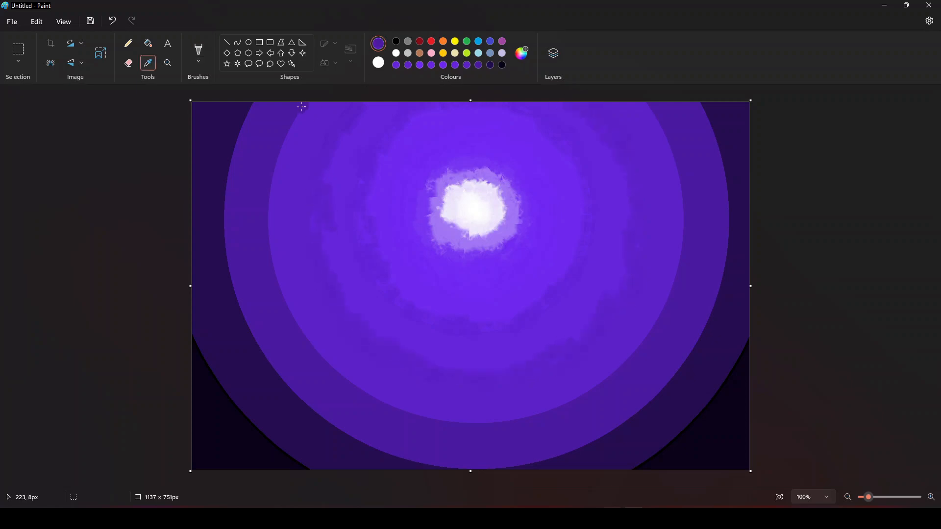
Brush darker violets over the inner edges of the outer rings to make their boundaries ragged.
{"action": "mouse_move", "coordinate": [308, 105]}
{"action": "left_mouse_down"}
{"action": "mouse_move", "coordinate": [285, 123]}
{"action": "mouse_move", "coordinate": [269, 214]}
{"action": "mouse_move", "coordinate": [294, 323]}
{"action": "mouse_move", "coordinate": [288, 317]}
{"action": "mouse_move", "coordinate": [383, 400]}
{"action": "mouse_move", "coordinate": [458, 421]}
{"action": "mouse_move", "coordinate": [518, 415]}
{"action": "mouse_move", "coordinate": [607, 382]}
{"action": "mouse_move", "coordinate": [670, 306]}
{"action": "mouse_move", "coordinate": [682, 231]}
{"action": "mouse_move", "coordinate": [671, 205]}
{"action": "mouse_move", "coordinate": [683, 183]}
{"action": "mouse_move", "coordinate": [676, 130]}
{"action": "left_mouse_up"}
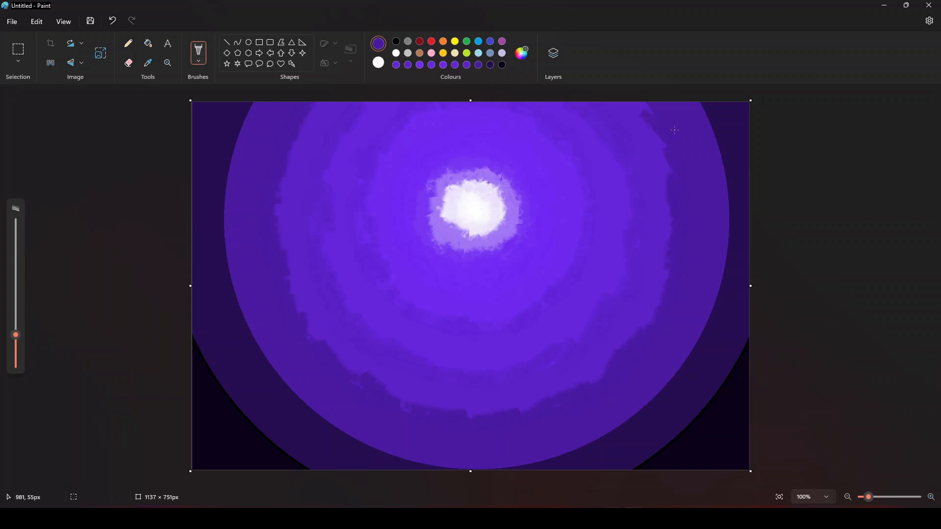
{"action": "mouse_move", "coordinate": [249, 117]}
{"action": "left_mouse_down"}
{"action": "mouse_move", "coordinate": [222, 207]}
{"action": "mouse_move", "coordinate": [234, 248]}
{"action": "mouse_move", "coordinate": [231, 220]}
{"action": "mouse_move", "coordinate": [241, 232]}
{"action": "mouse_move", "coordinate": [233, 260]}
{"action": "mouse_move", "coordinate": [241, 311]}
{"action": "mouse_move", "coordinate": [268, 367]}
{"action": "mouse_move", "coordinate": [309, 409]}
{"action": "mouse_move", "coordinate": [452, 468]}
{"action": "mouse_move", "coordinate": [350, 432]}
{"action": "mouse_move", "coordinate": [399, 455]}
{"action": "mouse_move", "coordinate": [518, 463]}
{"action": "mouse_move", "coordinate": [632, 415]}
{"action": "mouse_move", "coordinate": [607, 437]}
{"action": "mouse_move", "coordinate": [672, 378]}
{"action": "mouse_move", "coordinate": [720, 260]}
{"action": "mouse_move", "coordinate": [696, 331]}
{"action": "mouse_move", "coordinate": [719, 292]}
{"action": "mouse_move", "coordinate": [729, 238]}
{"action": "mouse_move", "coordinate": [719, 150]}
{"action": "left_mouse_up"}
{"action": "left_click", "coordinate": [717, 163]}
{"action": "mouse_move", "coordinate": [680, 339]}
{"action": "left_mouse_down"}
{"action": "mouse_move", "coordinate": [613, 417]}
{"action": "mouse_move", "coordinate": [500, 441]}
{"action": "mouse_move", "coordinate": [485, 453]}
{"action": "left_mouse_up"}
Brush near-black violet along the edges of the lower corners and dab it in the canvas's upper-left corner.
{"action": "mouse_move", "coordinate": [200, 340]}
{"action": "left_mouse_down"}
{"action": "mouse_move", "coordinate": [224, 392]}
{"action": "mouse_move", "coordinate": [194, 344]}
{"action": "mouse_move", "coordinate": [289, 452]}
{"action": "left_mouse_up"}
{"action": "mouse_move", "coordinate": [745, 339]}
{"action": "left_mouse_down"}
{"action": "mouse_move", "coordinate": [703, 404]}
{"action": "mouse_move", "coordinate": [640, 455]}
{"action": "mouse_move", "coordinate": [720, 377]}
{"action": "mouse_move", "coordinate": [747, 299]}
{"action": "left_mouse_up"}
{"action": "left_click", "coordinate": [198, 113]}
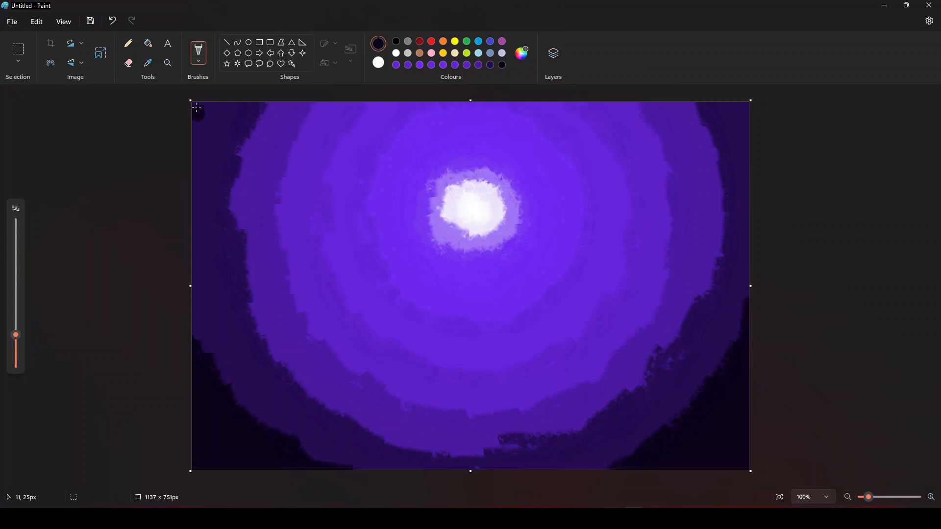
Blend the boundary between the inner violet rings with intermediate shades sampled around it.
{"action": "key", "text": "i"}
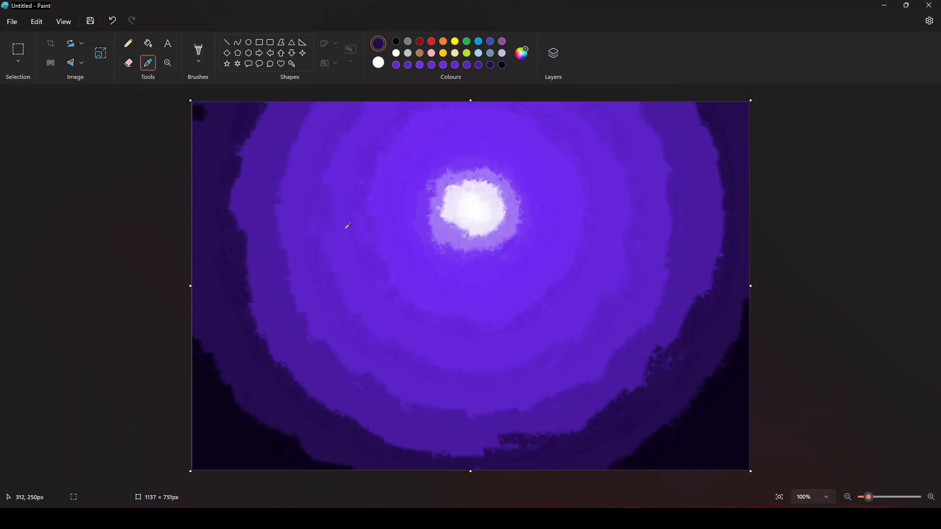
{"action": "left_click", "coordinate": [328, 236]}
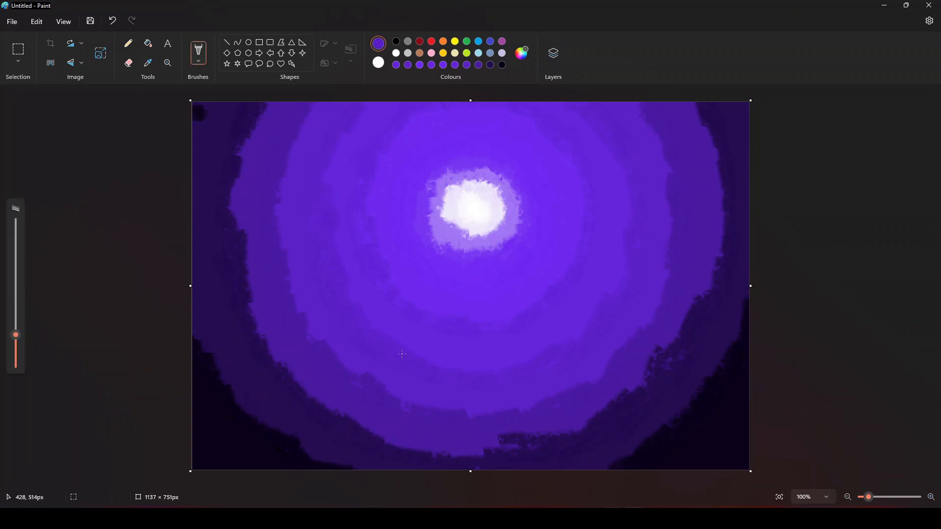
{"action": "key", "text": "i"}
{"action": "left_click", "coordinate": [539, 291]}
{"action": "key", "text": "i"}
{"action": "left_click", "coordinate": [532, 306]}
{"action": "left_click_drag", "start_coordinate": [406, 297], "coordinate": [425, 312]}
Blend the middle violet rings into each other with violet sampled from their shared boundary.
{"action": "key", "text": "i"}
{"action": "left_click", "coordinate": [323, 219]}
{"action": "key", "text": "i"}
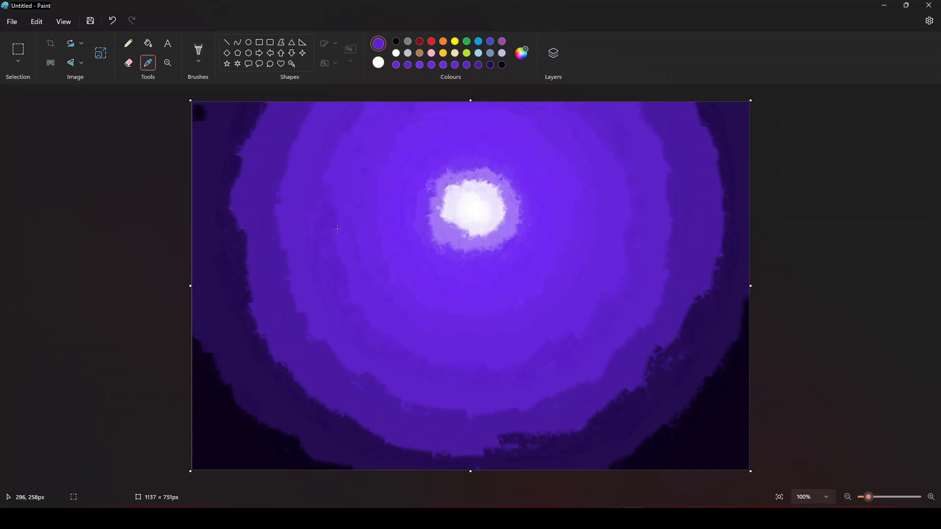
{"action": "left_click", "coordinate": [334, 227]}
{"action": "left_click_drag", "start_coordinate": [334, 236], "coordinate": [334, 265]}
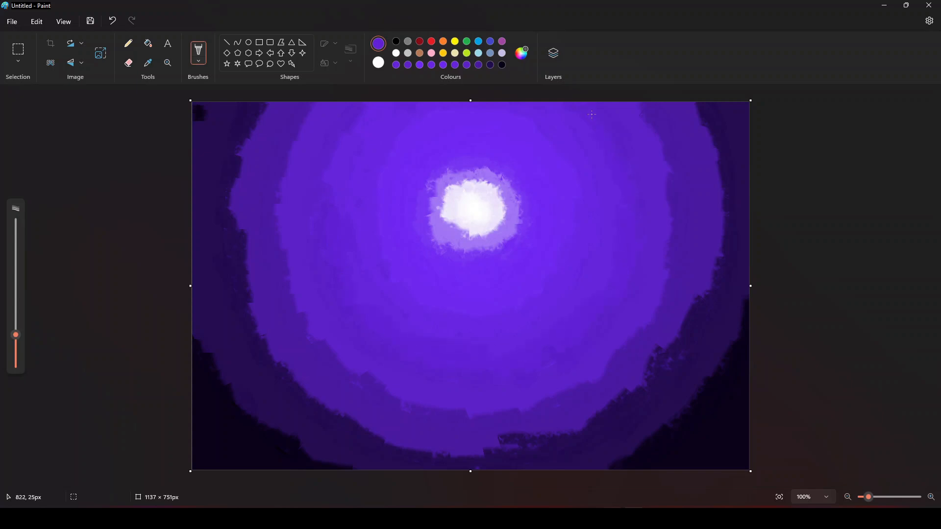
Sample violets from the upper middle rings and brush over the next ring boundary to soften the transition.
{"action": "key", "text": "i"}
{"action": "left_click", "coordinate": [362, 109]}
{"action": "key", "text": "i"}
{"action": "left_click", "coordinate": [360, 109]}
{"action": "key", "text": "i"}
{"action": "left_click", "coordinate": [302, 115]}
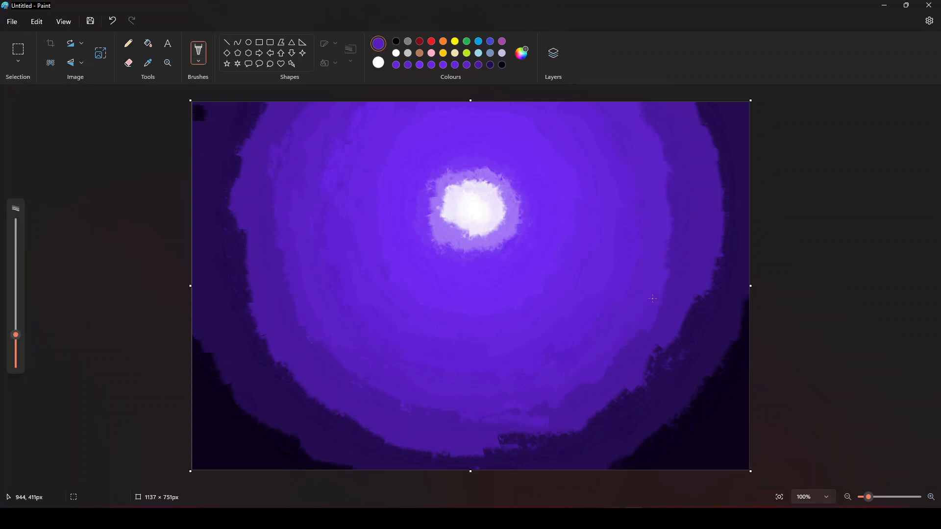
{"action": "left_click_drag", "start_coordinate": [651, 122], "coordinate": [644, 104]}
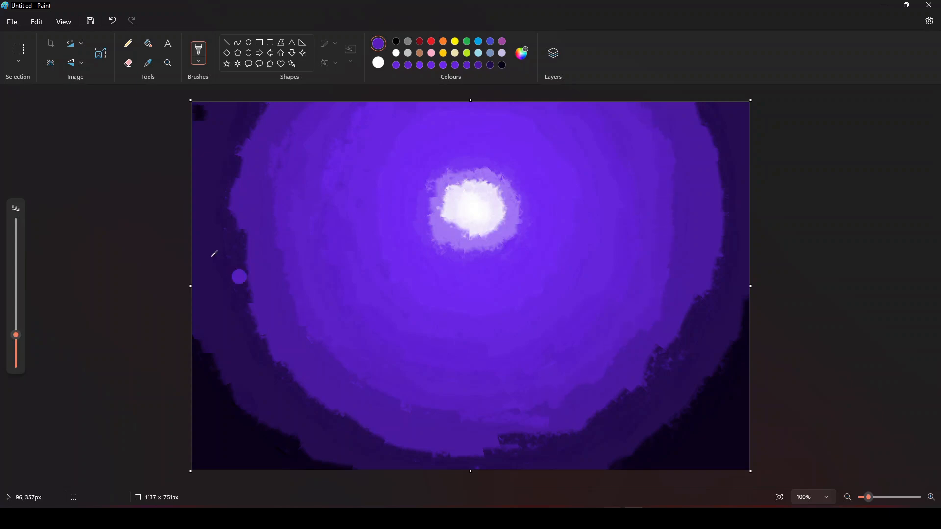
Sample a darker violet and brush it around the boundary of the dark outer ring to blend it inward.
{"action": "key", "text": "i"}
{"action": "left_click", "coordinate": [233, 187]}
{"action": "left_click_drag", "start_coordinate": [239, 194], "coordinate": [246, 242]}
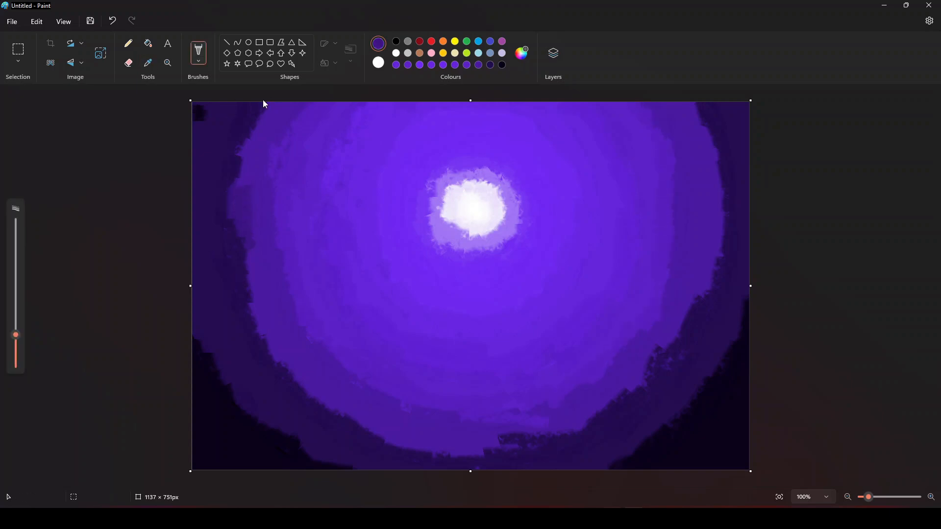
{"action": "left_click_drag", "start_coordinate": [260, 117], "coordinate": [246, 154]}
{"action": "mouse_move", "coordinate": [248, 277]}
{"action": "left_mouse_down"}
{"action": "mouse_move", "coordinate": [297, 388]}
{"action": "mouse_move", "coordinate": [404, 446]}
{"action": "mouse_move", "coordinate": [485, 449]}
{"action": "mouse_move", "coordinate": [598, 406]}
{"action": "mouse_move", "coordinate": [701, 255]}
{"action": "mouse_move", "coordinate": [745, 154]}
{"action": "left_mouse_up"}
{"action": "mouse_move", "coordinate": [712, 264]}
{"action": "left_mouse_down"}
{"action": "mouse_move", "coordinate": [728, 216]}
{"action": "mouse_move", "coordinate": [711, 154]}
{"action": "left_mouse_up"}
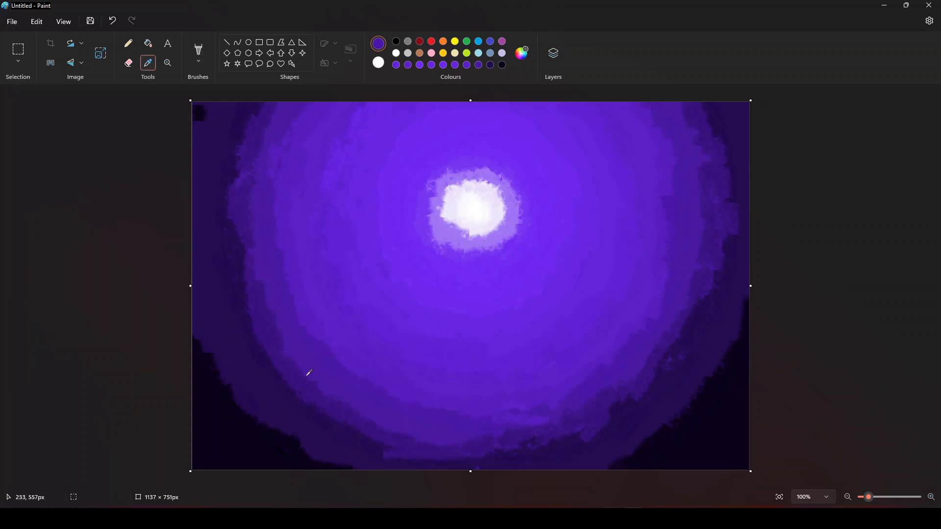
Sample a very dark violet and brush it along the boundary of the near-black lower corners.
{"action": "key", "text": "i"}
{"action": "left_click", "coordinate": [209, 346]}
{"action": "mouse_move", "coordinate": [200, 328]}
{"action": "left_mouse_down"}
{"action": "mouse_move", "coordinate": [206, 352]}
{"action": "mouse_move", "coordinate": [335, 461]}
{"action": "mouse_move", "coordinate": [608, 456]}
{"action": "mouse_move", "coordinate": [720, 341]}
{"action": "mouse_move", "coordinate": [745, 253]}
{"action": "left_mouse_up"}
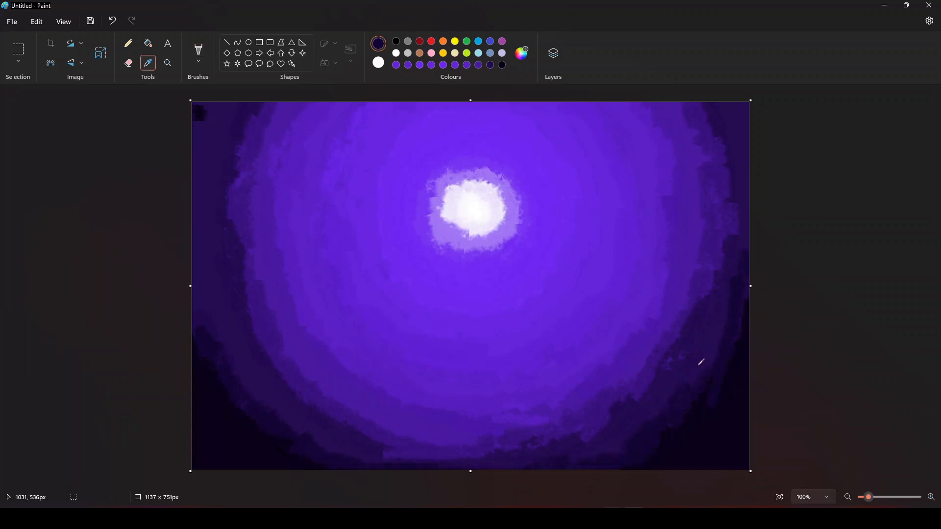
Try to smooth the lower-right ring boundary with sampled dark violets, and undo the last stroke.
{"action": "key", "text": "i"}
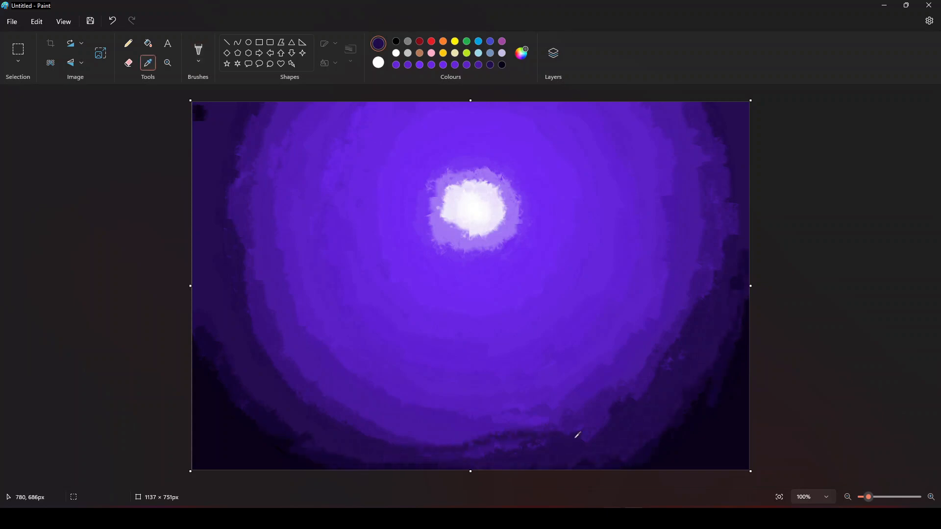
{"action": "left_click", "coordinate": [591, 407]}
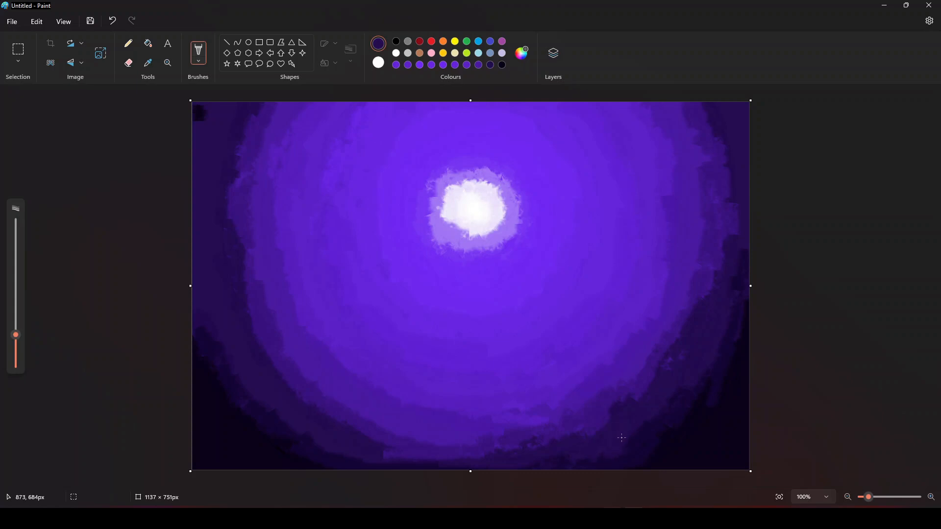
{"action": "key", "text": "i"}
{"action": "left_click", "coordinate": [723, 357]}
{"action": "left_click_drag", "start_coordinate": [731, 318], "coordinate": [693, 387]}
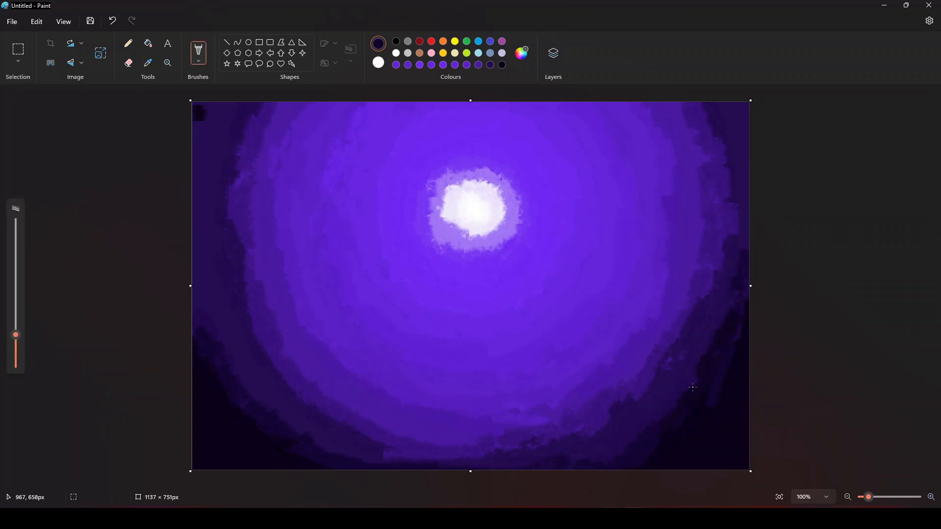
{"action": "key", "text": "ctrl+z"}
Blend the outer rings along the canvas's lower and left edges with sampled dark violets.
{"action": "key", "text": "i"}
{"action": "left_click", "coordinate": [707, 363]}
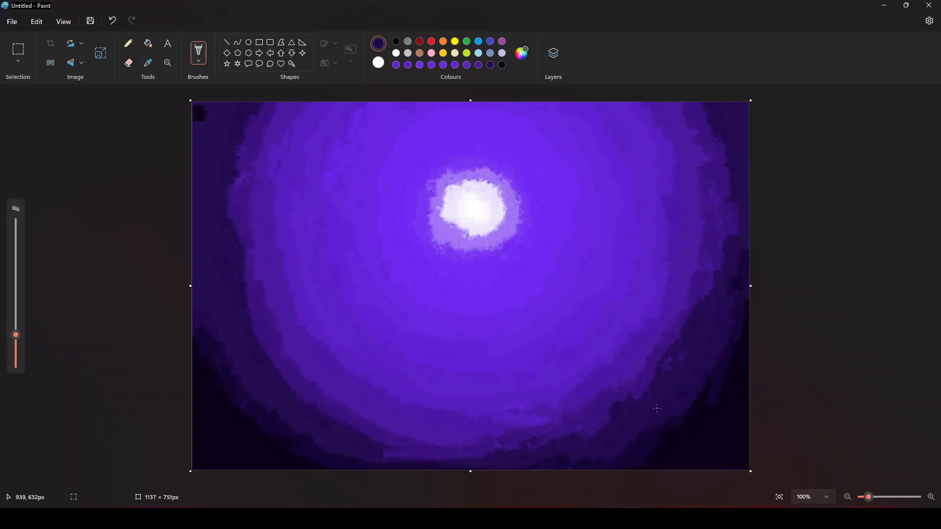
{"action": "key", "text": "i"}
{"action": "left_click", "coordinate": [716, 358]}
{"action": "mouse_move", "coordinate": [375, 456]}
{"action": "left_mouse_down"}
{"action": "mouse_move", "coordinate": [441, 459]}
{"action": "mouse_move", "coordinate": [373, 456]}
{"action": "mouse_move", "coordinate": [300, 428]}
{"action": "mouse_move", "coordinate": [215, 348]}
{"action": "mouse_move", "coordinate": [218, 312]}
{"action": "left_mouse_up"}
{"action": "mouse_move", "coordinate": [210, 189]}
{"action": "left_mouse_down"}
{"action": "mouse_move", "coordinate": [212, 281]}
{"action": "mouse_move", "coordinate": [207, 224]}
{"action": "left_mouse_up"}
{"action": "key", "text": "i"}
{"action": "left_click", "coordinate": [210, 273]}
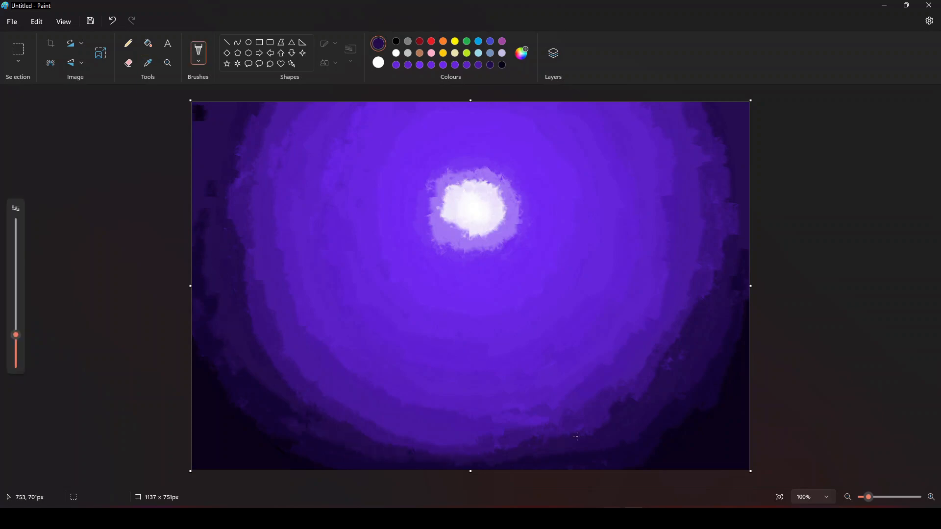
Brush sampled violets over the lower-right ring boundary to blend it.
{"action": "left_click_drag", "start_coordinate": [700, 323], "coordinate": [655, 357]}
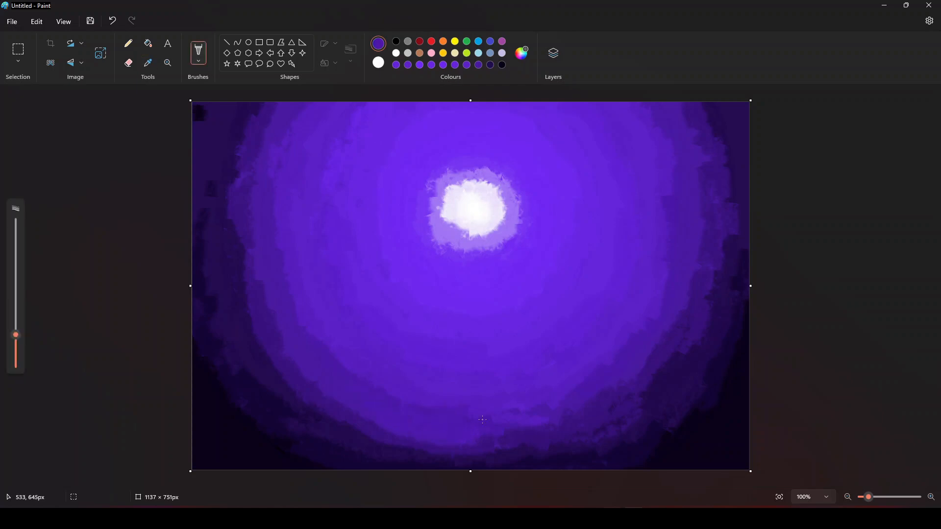
Blur the background horizontally by resizing the image width to 12 px and back to 1137 px, keeping the height at 751 px.
{"action": "left_click", "coordinate": [100, 53]}
{"action": "left_click", "coordinate": [478, 207]}
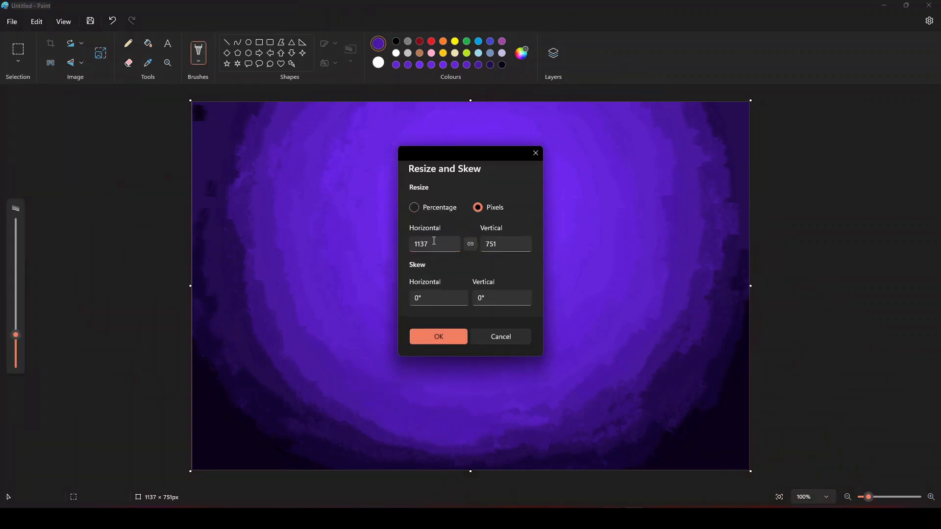
{"action": "type", "text": "12"}
{"action": "left_click", "coordinate": [447, 330]}
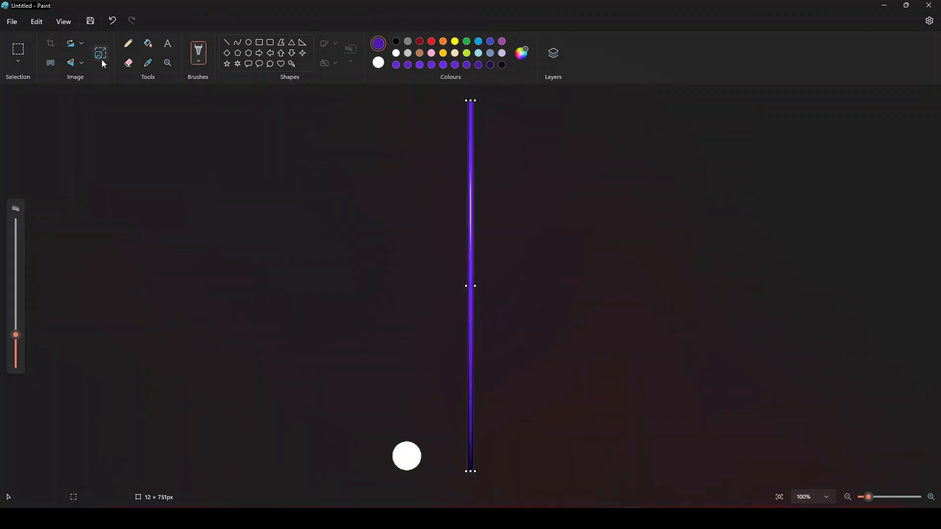
{"action": "key", "text": "ctrl+w"}
{"action": "double_click", "coordinate": [445, 244]}
{"action": "left_click", "coordinate": [439, 336]}
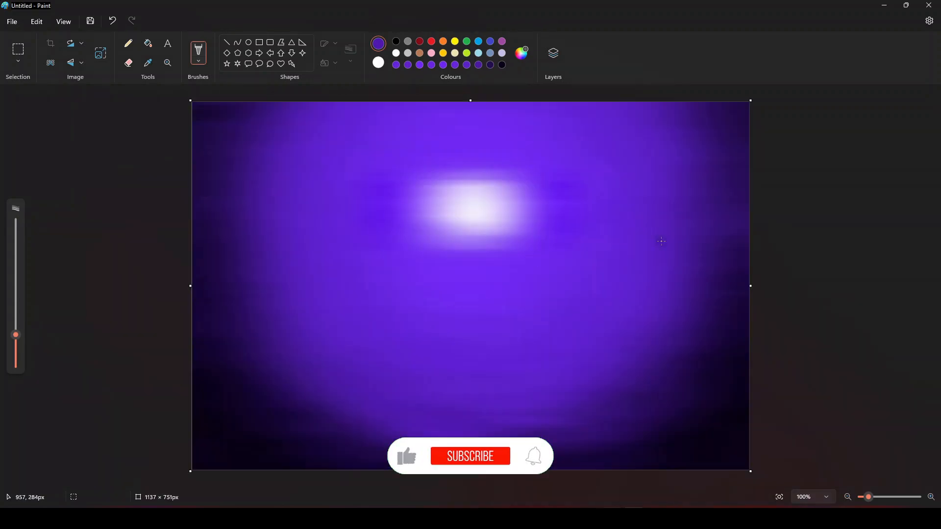
Draw a solid-filled white circle of about 169 × 164 px over the bright glow.
{"action": "left_click", "coordinate": [249, 43]}
{"action": "left_click_drag", "start_coordinate": [434, 157], "coordinate": [514, 238]}
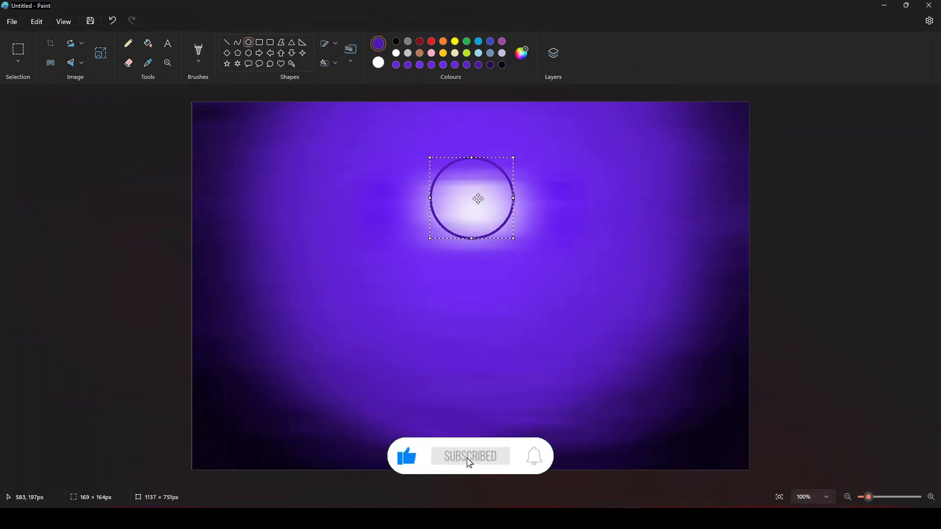
{"action": "left_click", "coordinate": [336, 63]}
{"action": "left_click", "coordinate": [299, 105]}
{"action": "left_click", "coordinate": [396, 54]}
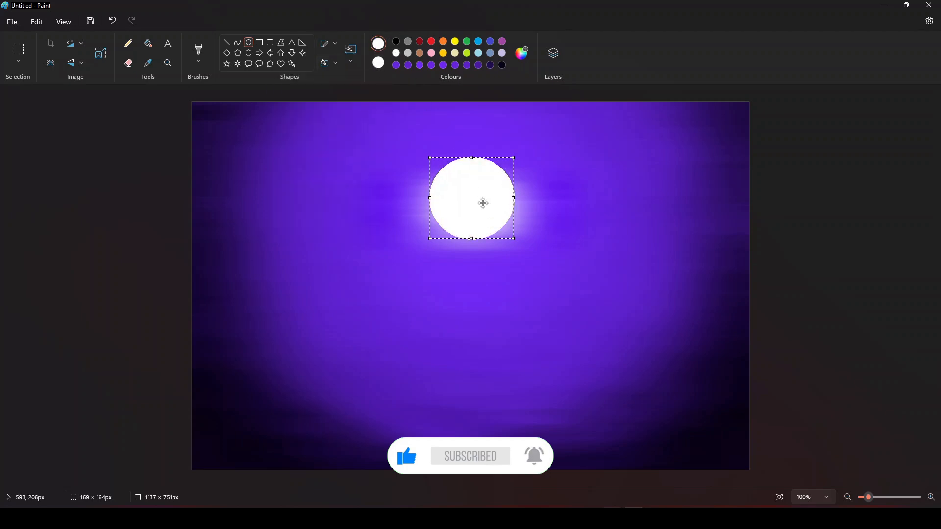
Shrink the white circle and centre it within the glow as a moon.
{"action": "left_click_drag", "start_coordinate": [482, 203], "coordinate": [485, 208]}
{"action": "left_click_drag", "start_coordinate": [515, 243], "coordinate": [494, 227]}
{"action": "left_click_drag", "start_coordinate": [478, 204], "coordinate": [499, 220]}
{"action": "left_click_drag", "start_coordinate": [486, 208], "coordinate": [496, 226]}
{"action": "left_click", "coordinate": [525, 212]}
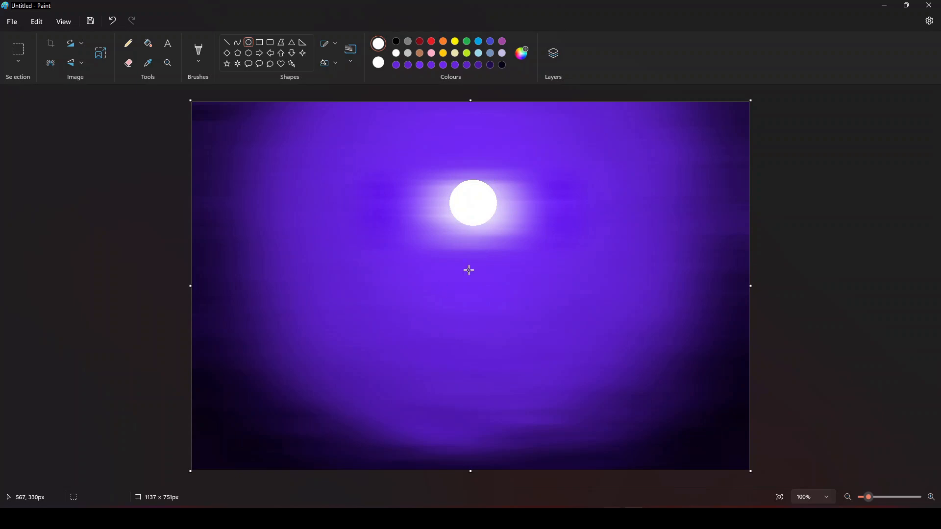
{"action": "left_click", "coordinate": [147, 63]}
{"action": "left_click", "coordinate": [463, 182]}
{"action": "left_click_drag", "start_coordinate": [456, 187], "coordinate": [460, 193]}
{"action": "key", "text": "ctrl+z"}
Brush small light grey crater patches onto the white moon.
{"action": "left_click", "coordinate": [199, 53]}
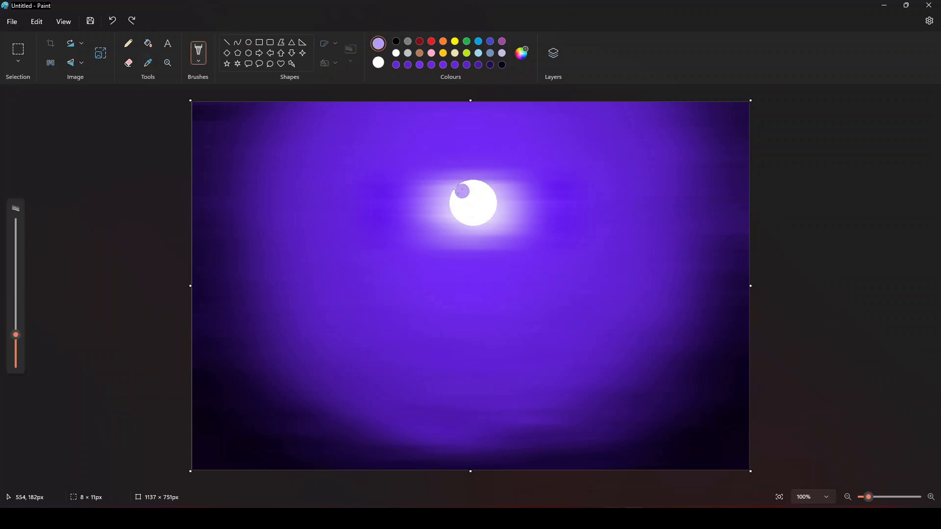
{"action": "left_click", "coordinate": [408, 53]}
{"action": "left_click_drag", "start_coordinate": [466, 186], "coordinate": [477, 195]}
{"action": "left_click_drag", "start_coordinate": [489, 203], "coordinate": [471, 216]}
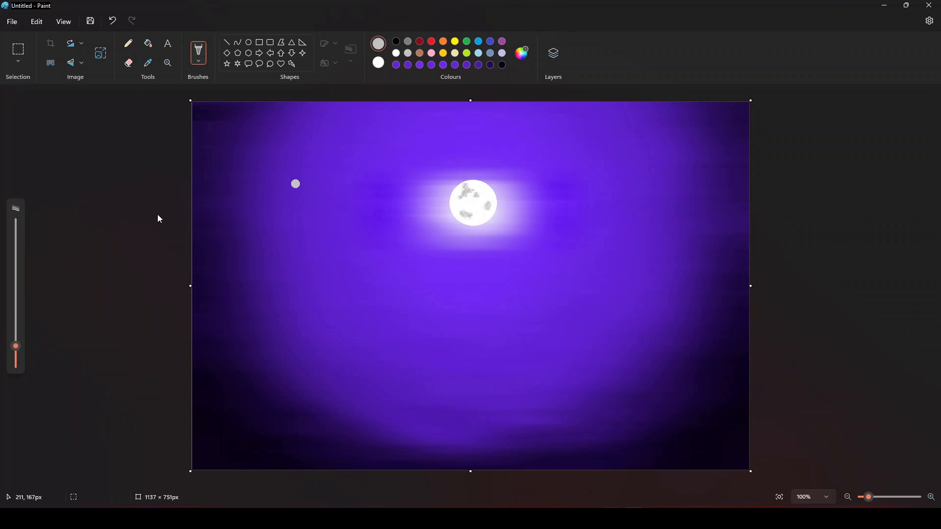
Sample pale violets from the glow and brush more crater patches across the moon.
{"action": "left_click", "coordinate": [148, 62]}
{"action": "left_click", "coordinate": [447, 215]}
{"action": "mouse_move", "coordinate": [458, 198]}
{"action": "left_mouse_down"}
{"action": "mouse_move", "coordinate": [477, 205]}
{"action": "mouse_move", "coordinate": [469, 219]}
{"action": "mouse_move", "coordinate": [460, 196]}
{"action": "left_mouse_up"}
{"action": "mouse_move", "coordinate": [462, 206]}
{"action": "left_mouse_down"}
{"action": "mouse_move", "coordinate": [492, 198]}
{"action": "mouse_move", "coordinate": [482, 219]}
{"action": "mouse_move", "coordinate": [468, 221]}
{"action": "left_mouse_up"}
{"action": "mouse_move", "coordinate": [476, 182]}
{"action": "left_mouse_down"}
{"action": "mouse_move", "coordinate": [458, 197]}
{"action": "mouse_move", "coordinate": [471, 221]}
{"action": "mouse_move", "coordinate": [455, 194]}
{"action": "mouse_move", "coordinate": [464, 214]}
{"action": "mouse_move", "coordinate": [465, 191]}
{"action": "mouse_move", "coordinate": [471, 213]}
{"action": "mouse_move", "coordinate": [489, 204]}
{"action": "mouse_move", "coordinate": [465, 214]}
{"action": "left_mouse_up"}
{"action": "left_click", "coordinate": [148, 63]}
{"action": "left_click", "coordinate": [430, 216]}
{"action": "left_click", "coordinate": [148, 63]}
{"action": "left_click", "coordinate": [440, 208]}
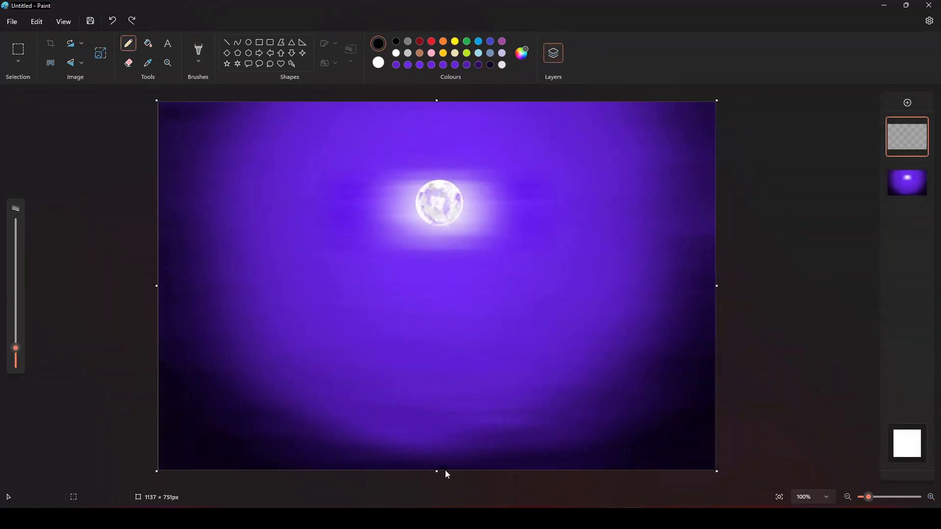
Draw a black tree trunk rising from the canvas's lower edge and forking into two limbs with the Pencil on the empty upper layer.
{"action": "mouse_move", "coordinate": [472, 467]}
{"action": "left_mouse_down"}
{"action": "mouse_move", "coordinate": [446, 380]}
{"action": "mouse_move", "coordinate": [470, 313]}
{"action": "left_mouse_up"}
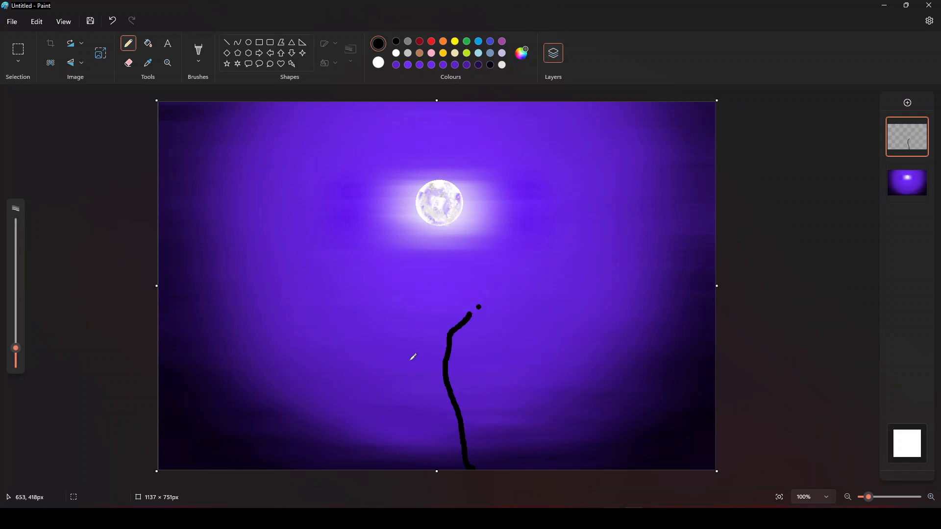
{"action": "mouse_move", "coordinate": [412, 298]}
{"action": "left_mouse_down"}
{"action": "mouse_move", "coordinate": [432, 318]}
{"action": "mouse_move", "coordinate": [449, 412]}
{"action": "mouse_move", "coordinate": [448, 386]}
{"action": "mouse_move", "coordinate": [463, 425]}
{"action": "left_mouse_up"}
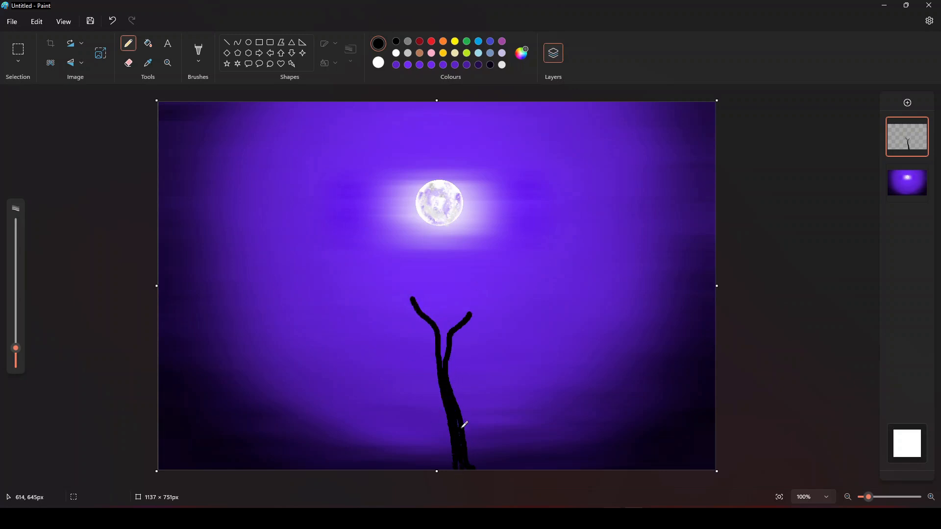
{"action": "mouse_move", "coordinate": [446, 368]}
{"action": "left_mouse_down"}
{"action": "mouse_move", "coordinate": [508, 282]}
{"action": "mouse_move", "coordinate": [445, 338]}
{"action": "mouse_move", "coordinate": [388, 283]}
{"action": "left_mouse_up"}
Reduce the pencil size and extend both limbs with thinner branches, adding one toward the moon and another on the right limb.
{"action": "left_click", "coordinate": [16, 359]}
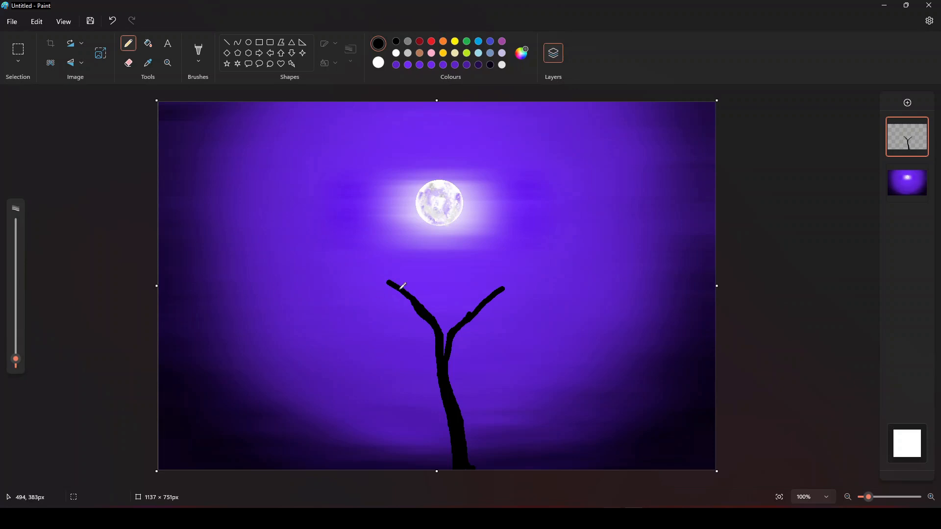
{"action": "left_click", "coordinate": [116, 18]}
{"action": "left_click_drag", "start_coordinate": [15, 360], "coordinate": [15, 355]}
{"action": "left_click_drag", "start_coordinate": [388, 282], "coordinate": [341, 256]}
{"action": "left_click", "coordinate": [117, 20]}
{"action": "left_click_drag", "start_coordinate": [504, 289], "coordinate": [549, 254]}
{"action": "mouse_move", "coordinate": [437, 320]}
{"action": "left_mouse_down"}
{"action": "mouse_move", "coordinate": [427, 298]}
{"action": "mouse_move", "coordinate": [440, 219]}
{"action": "left_mouse_up"}
{"action": "left_click_drag", "start_coordinate": [501, 287], "coordinate": [528, 226]}
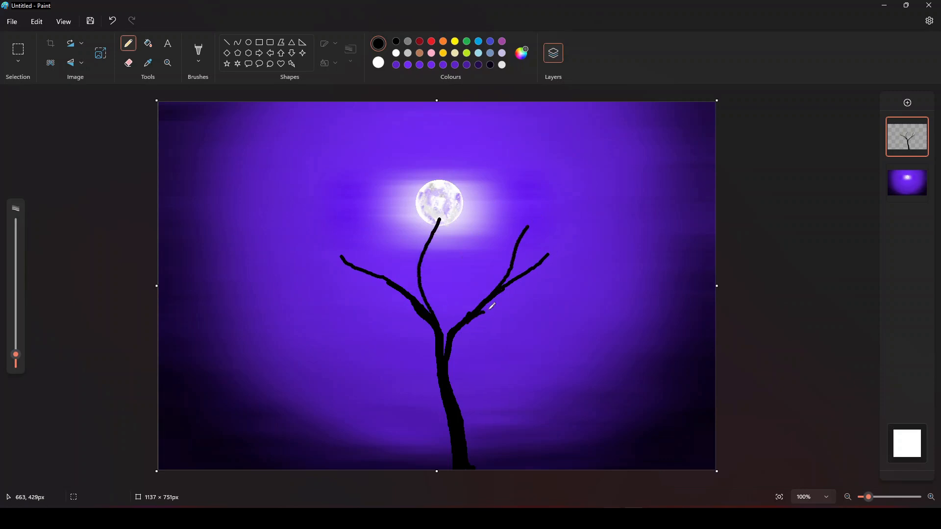
Draw further side branches on both limbs, including a low one on each side and two beside the moon.
{"action": "left_click_drag", "start_coordinate": [485, 311], "coordinate": [545, 304]}
{"action": "left_click_drag", "start_coordinate": [412, 295], "coordinate": [371, 215]}
{"action": "left_click", "coordinate": [112, 21]}
{"action": "left_click_drag", "start_coordinate": [412, 291], "coordinate": [381, 212]}
{"action": "left_click_drag", "start_coordinate": [422, 251], "coordinate": [414, 212]}
{"action": "left_click_drag", "start_coordinate": [438, 320], "coordinate": [495, 231]}
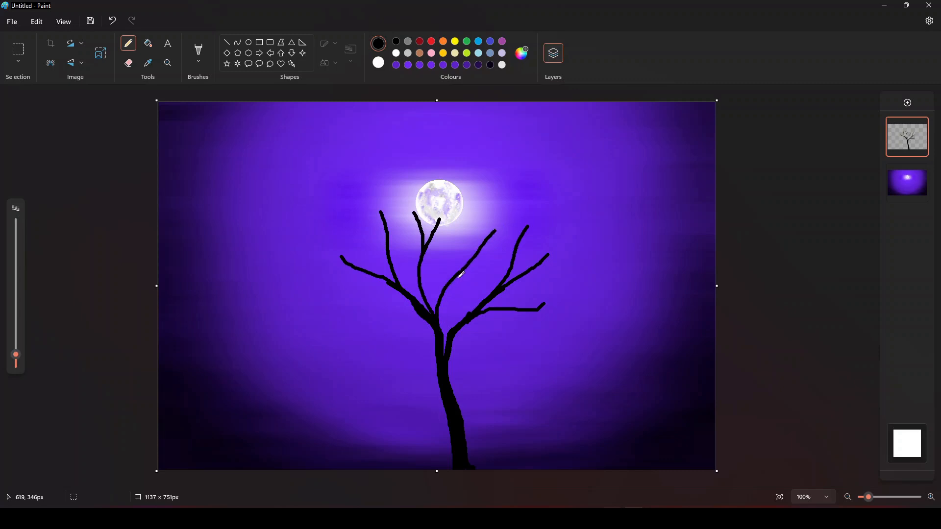
{"action": "left_click_drag", "start_coordinate": [413, 297], "coordinate": [336, 305]}
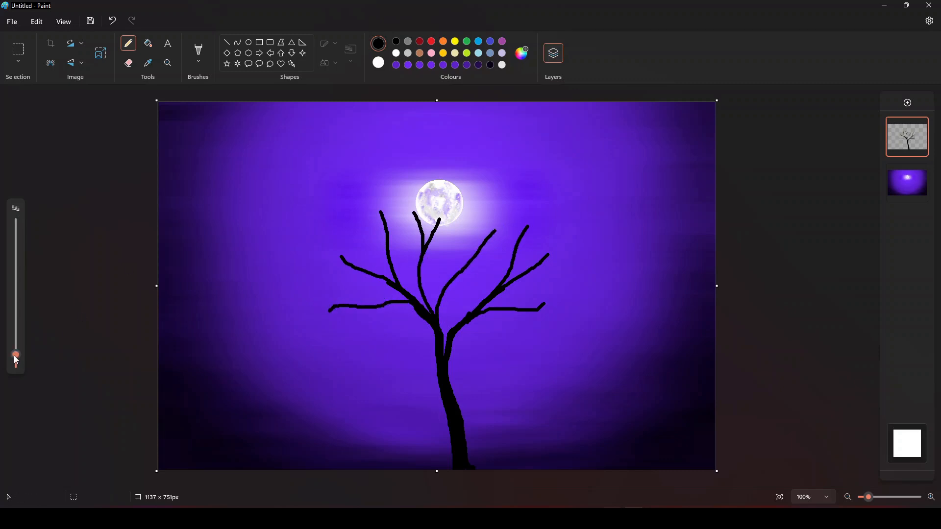
Reduce the pencil size and extend the tips of the main branches with finer twigs.
{"action": "left_click_drag", "start_coordinate": [16, 355], "coordinate": [15, 359]}
{"action": "left_click_drag", "start_coordinate": [341, 256], "coordinate": [331, 222]}
{"action": "mouse_move", "coordinate": [415, 211]}
{"action": "left_mouse_down"}
{"action": "mouse_move", "coordinate": [390, 188]}
{"action": "mouse_move", "coordinate": [360, 185]}
{"action": "left_mouse_up"}
{"action": "mouse_move", "coordinate": [438, 225]}
{"action": "left_mouse_down"}
{"action": "mouse_move", "coordinate": [458, 198]}
{"action": "mouse_move", "coordinate": [437, 232]}
{"action": "mouse_move", "coordinate": [497, 229]}
{"action": "mouse_move", "coordinate": [524, 200]}
{"action": "mouse_move", "coordinate": [562, 192]}
{"action": "left_mouse_up"}
{"action": "key", "text": "ctrl+z"}
{"action": "left_click_drag", "start_coordinate": [548, 254], "coordinate": [579, 237]}
{"action": "left_click_drag", "start_coordinate": [541, 308], "coordinate": [568, 277]}
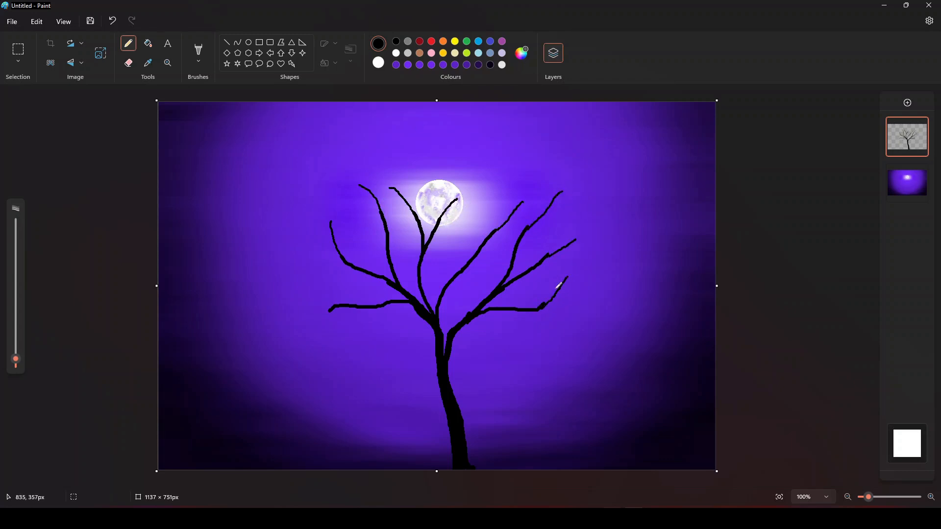
Draw fine twigs off the upper branches around the moon and on both sides, and undo the last twig.
{"action": "left_click_drag", "start_coordinate": [518, 254], "coordinate": [556, 221]}
{"action": "mouse_move", "coordinate": [459, 269]}
{"action": "left_mouse_down"}
{"action": "mouse_move", "coordinate": [488, 260]}
{"action": "mouse_move", "coordinate": [502, 195]}
{"action": "left_mouse_up"}
{"action": "mouse_move", "coordinate": [439, 222]}
{"action": "left_mouse_down"}
{"action": "mouse_move", "coordinate": [465, 210]}
{"action": "mouse_move", "coordinate": [479, 183]}
{"action": "mouse_move", "coordinate": [444, 190]}
{"action": "mouse_move", "coordinate": [433, 149]}
{"action": "left_mouse_up"}
{"action": "left_click_drag", "start_coordinate": [392, 252], "coordinate": [361, 225]}
{"action": "mouse_move", "coordinate": [344, 261]}
{"action": "left_mouse_down"}
{"action": "mouse_move", "coordinate": [314, 240]}
{"action": "mouse_move", "coordinate": [313, 256]}
{"action": "mouse_move", "coordinate": [269, 248]}
{"action": "left_mouse_up"}
{"action": "left_click", "coordinate": [112, 20]}
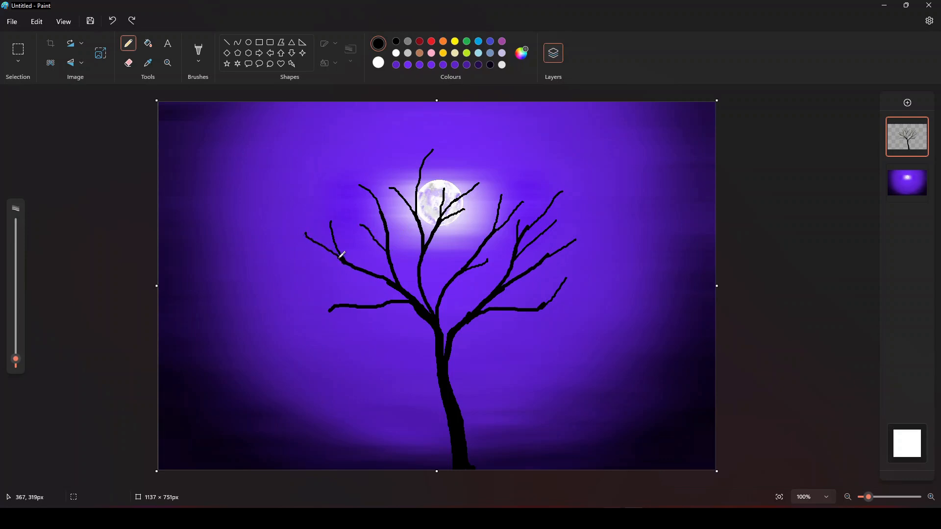
Add fine twigs to the left branches, the lowest right branch and the base of the right limb.
{"action": "left_click_drag", "start_coordinate": [346, 259], "coordinate": [285, 231]}
{"action": "left_click_drag", "start_coordinate": [387, 276], "coordinate": [320, 288]}
{"action": "mouse_move", "coordinate": [385, 305]}
{"action": "left_mouse_down"}
{"action": "mouse_move", "coordinate": [358, 328]}
{"action": "mouse_move", "coordinate": [355, 290]}
{"action": "mouse_move", "coordinate": [367, 290]}
{"action": "mouse_move", "coordinate": [305, 337]}
{"action": "left_mouse_up"}
{"action": "left_click", "coordinate": [112, 21]}
{"action": "left_click_drag", "start_coordinate": [334, 307], "coordinate": [296, 297]}
{"action": "left_click_drag", "start_coordinate": [536, 310], "coordinate": [568, 316]}
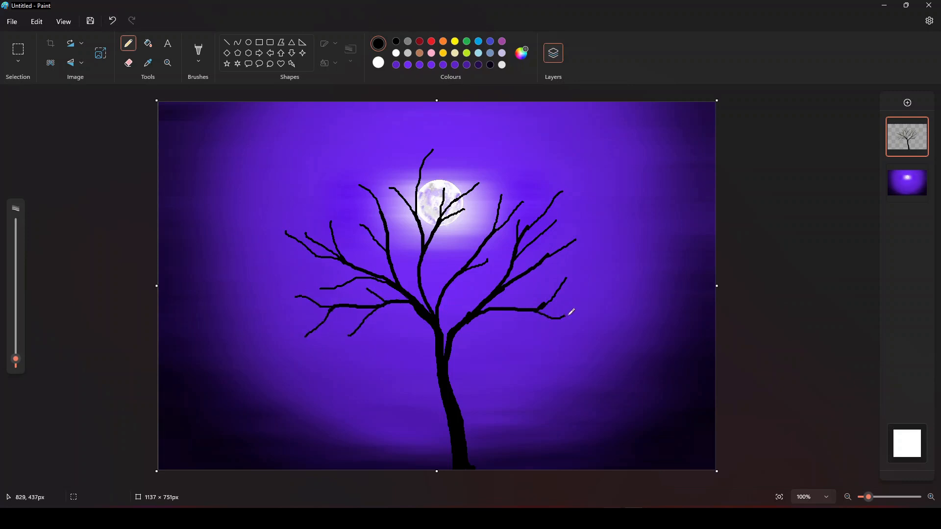
{"action": "left_click_drag", "start_coordinate": [469, 309], "coordinate": [486, 276]}
Reduce the pencil size further and draw very thin twigs on the left branches and around the moon.
{"action": "left_click_drag", "start_coordinate": [16, 359], "coordinate": [16, 363]}
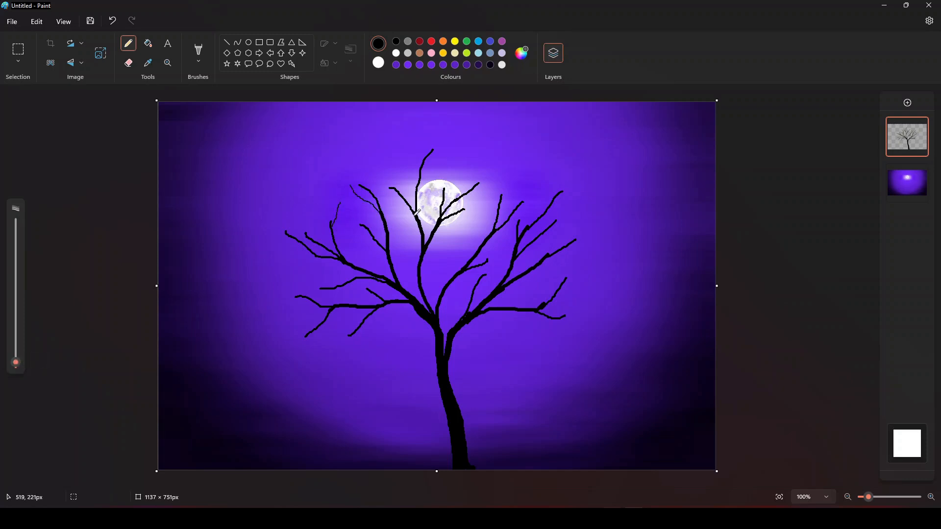
{"action": "left_click_drag", "start_coordinate": [418, 221], "coordinate": [424, 190]}
{"action": "left_click_drag", "start_coordinate": [420, 246], "coordinate": [465, 220]}
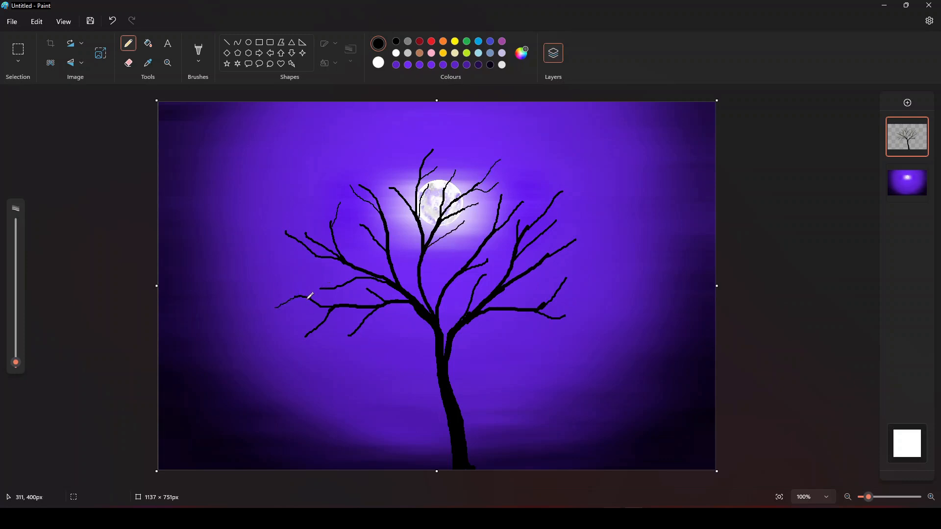
{"action": "left_click_drag", "start_coordinate": [297, 295], "coordinate": [267, 271]}
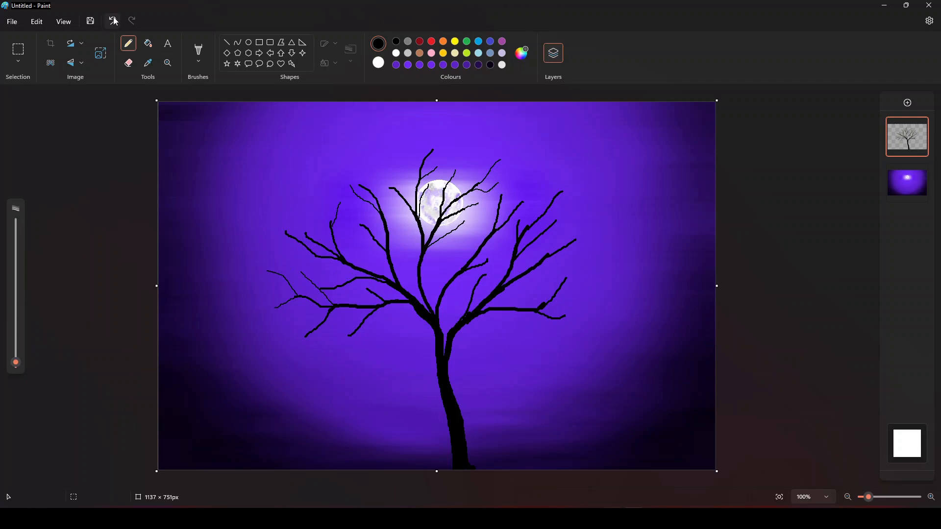
{"action": "left_click_drag", "start_coordinate": [314, 300], "coordinate": [292, 265]}
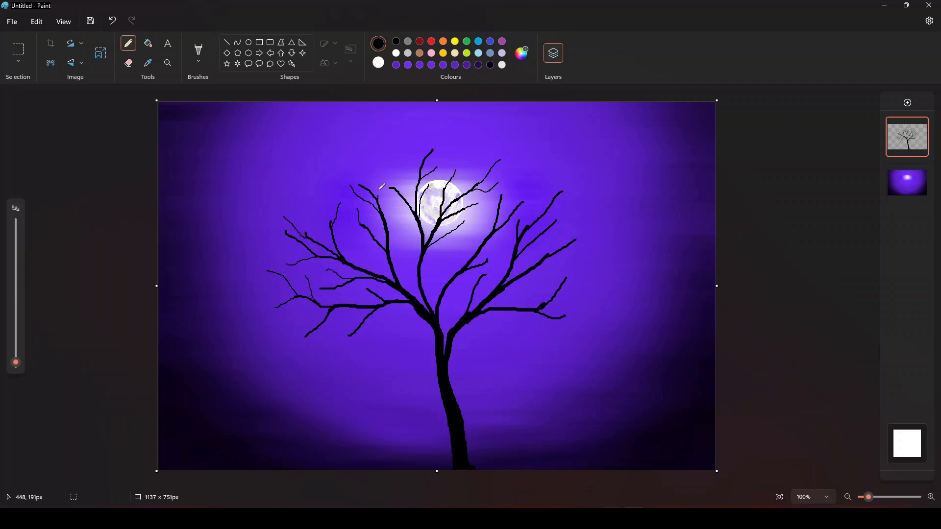
{"action": "left_click_drag", "start_coordinate": [380, 195], "coordinate": [383, 164]}
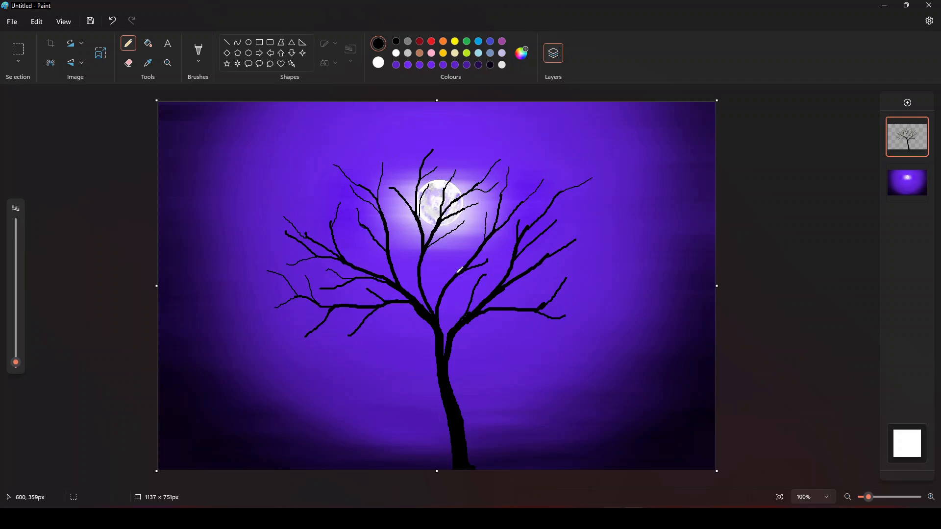
Fill the tree's centre and right side with very thin twigs, undoing misplaced strokes.
{"action": "left_click_drag", "start_coordinate": [417, 267], "coordinate": [401, 231]}
{"action": "left_click_drag", "start_coordinate": [505, 286], "coordinate": [571, 294]}
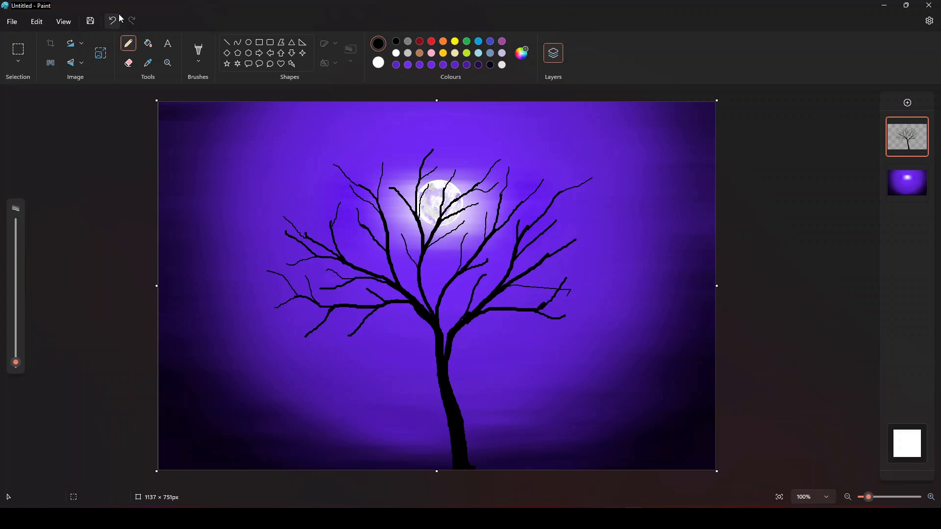
{"action": "left_click", "coordinate": [118, 18]}
{"action": "left_click_drag", "start_coordinate": [499, 291], "coordinate": [523, 286]}
{"action": "left_click", "coordinate": [116, 21]}
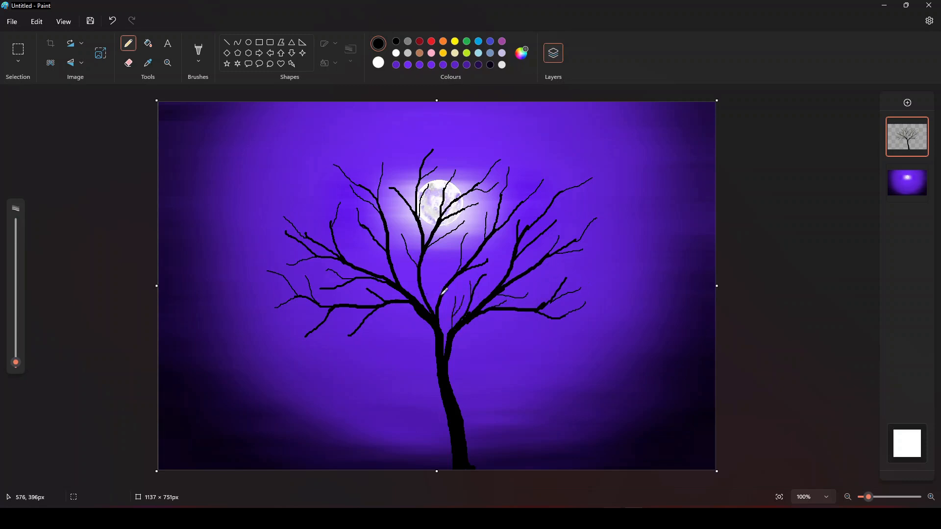
{"action": "left_click_drag", "start_coordinate": [460, 246], "coordinate": [452, 236]}
{"action": "left_click", "coordinate": [112, 20]}
{"action": "key", "text": "ctrl+y"}
Draw a black bird silhouette perched on the uppermost right branch, using a finer pencil for its details.
{"action": "scroll", "coordinate": [672, 318], "scroll_direction": "up", "scroll_amount": 5}
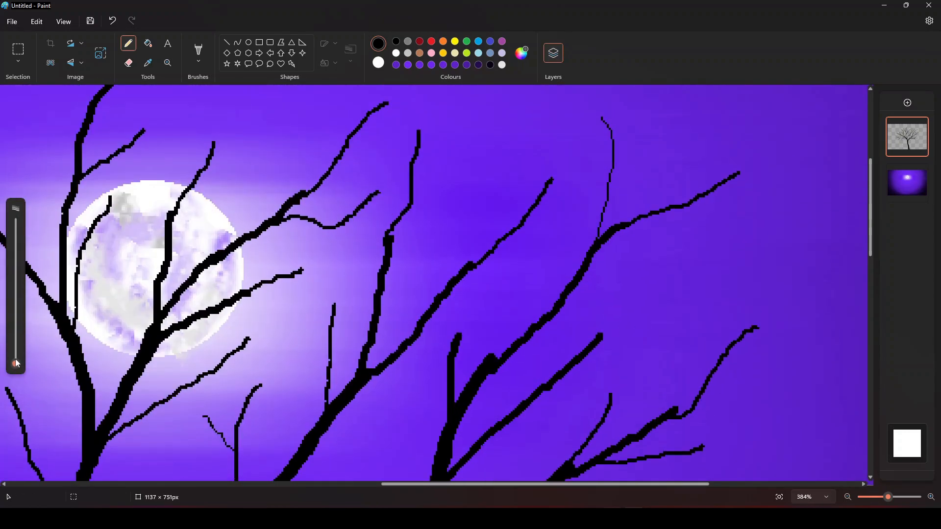
{"action": "left_click_drag", "start_coordinate": [16, 363], "coordinate": [16, 358]}
{"action": "mouse_move", "coordinate": [646, 153]}
{"action": "left_mouse_down"}
{"action": "mouse_move", "coordinate": [642, 167]}
{"action": "mouse_move", "coordinate": [649, 162]}
{"action": "mouse_move", "coordinate": [676, 225]}
{"action": "mouse_move", "coordinate": [664, 187]}
{"action": "mouse_move", "coordinate": [656, 193]}
{"action": "left_mouse_up"}
{"action": "left_click_drag", "start_coordinate": [16, 359], "coordinate": [16, 364]}
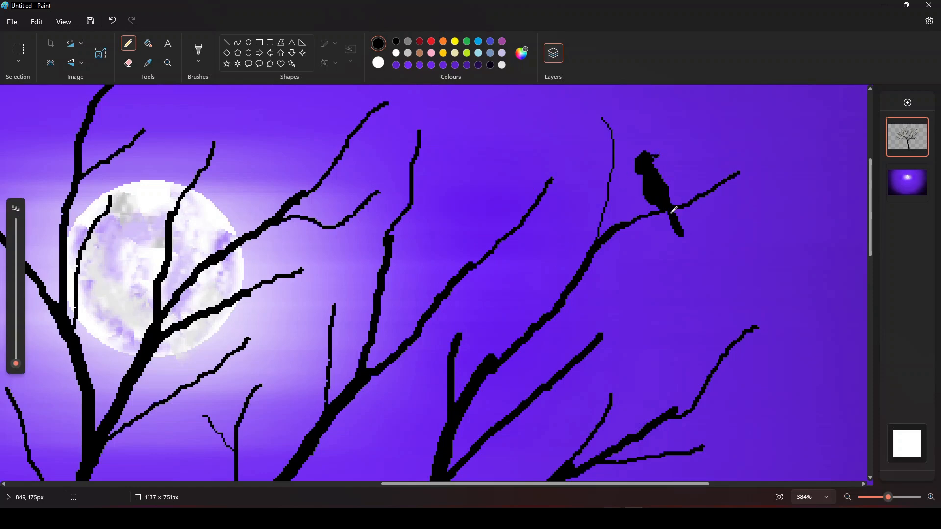
{"action": "scroll", "coordinate": [635, 211], "scroll_direction": "down", "scroll_amount": 5}
{"action": "scroll", "coordinate": [392, 277], "scroll_direction": "up", "scroll_amount": 6}
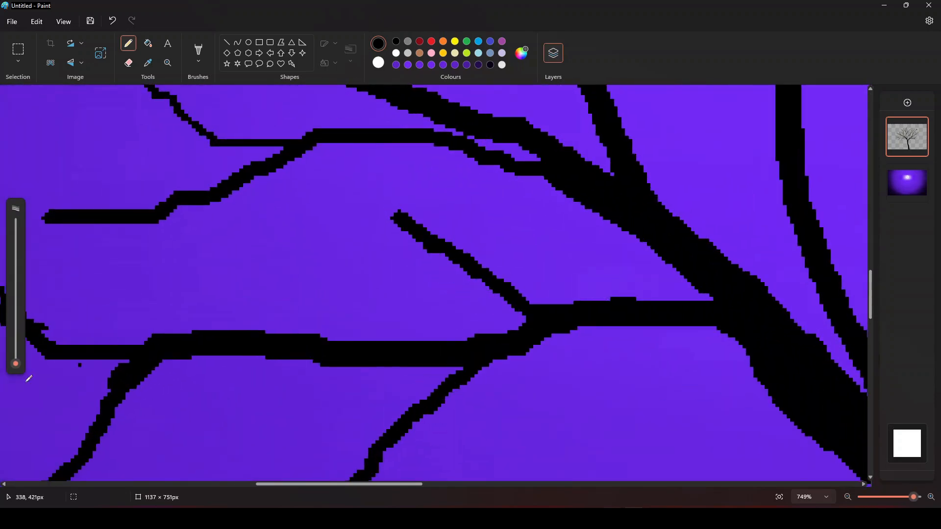
{"action": "left_click_drag", "start_coordinate": [15, 364], "coordinate": [16, 359]}
{"action": "mouse_move", "coordinate": [300, 271]}
{"action": "left_mouse_down"}
{"action": "mouse_move", "coordinate": [347, 395]}
{"action": "mouse_move", "coordinate": [295, 307]}
{"action": "mouse_move", "coordinate": [311, 332]}
{"action": "left_mouse_up"}
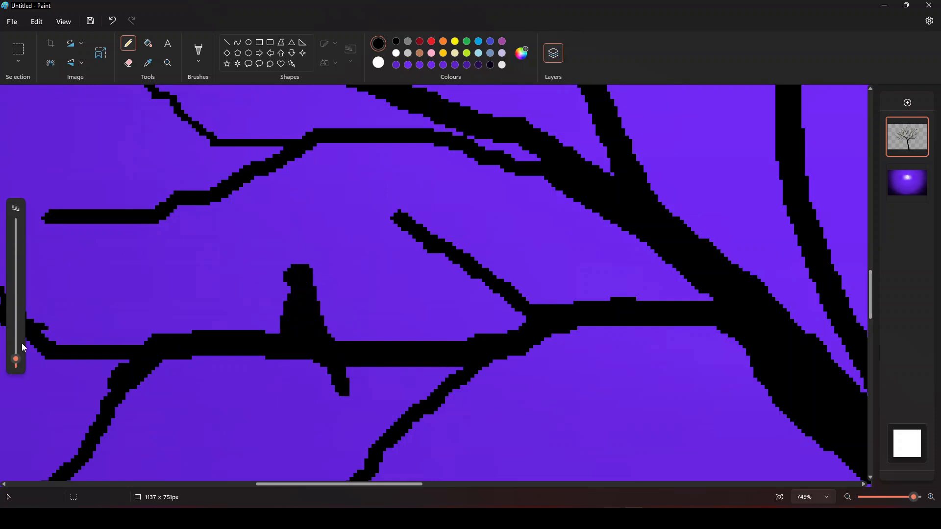
{"action": "left_click_drag", "start_coordinate": [16, 359], "coordinate": [15, 364]}
{"action": "mouse_move", "coordinate": [288, 269]}
{"action": "left_mouse_down"}
{"action": "mouse_move", "coordinate": [273, 275]}
{"action": "mouse_move", "coordinate": [336, 303]}
{"action": "mouse_move", "coordinate": [327, 308]}
{"action": "mouse_move", "coordinate": [339, 320]}
{"action": "left_mouse_up"}
{"action": "key", "text": "ctrl+z"}
{"action": "scroll", "coordinate": [286, 275], "scroll_direction": "down", "scroll_amount": 5}
{"action": "scroll", "coordinate": [319, 308], "scroll_direction": "up", "scroll_amount": 3}
{"action": "scroll", "coordinate": [329, 308], "scroll_direction": "down", "scroll_amount": 2}
{"action": "key", "text": "ctrl+z"}
{"action": "key", "text": "ctrl+z"}
{"action": "key", "text": "ctrl+z"}
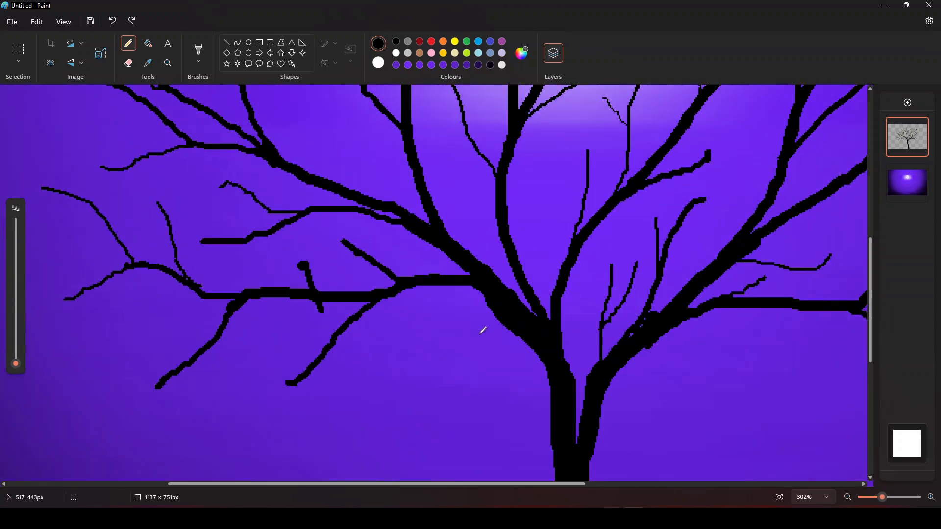
{"action": "key", "text": "ctrl+z"}
Draw a black bird silhouette with a small beak perched on the lower-left branch.
{"action": "scroll", "coordinate": [310, 303], "scroll_direction": "up", "scroll_amount": 5}
{"action": "left_click_drag", "start_coordinate": [18, 364], "coordinate": [17, 359]}
{"action": "left_click_drag", "start_coordinate": [300, 211], "coordinate": [381, 324]}
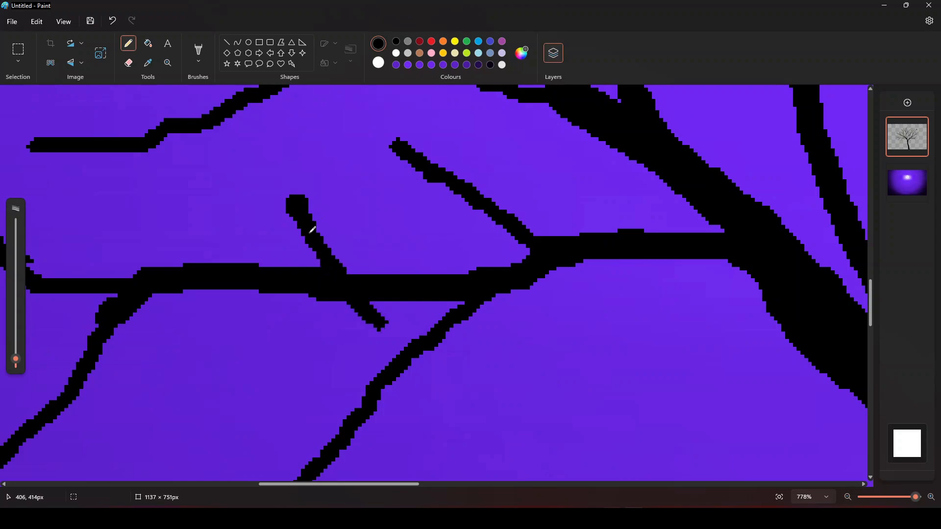
{"action": "mouse_move", "coordinate": [313, 230]}
{"action": "left_mouse_down"}
{"action": "mouse_move", "coordinate": [326, 269]}
{"action": "mouse_move", "coordinate": [309, 253]}
{"action": "left_mouse_up"}
{"action": "left_click_drag", "start_coordinate": [16, 359], "coordinate": [15, 363]}
{"action": "left_click_drag", "start_coordinate": [271, 212], "coordinate": [289, 210]}
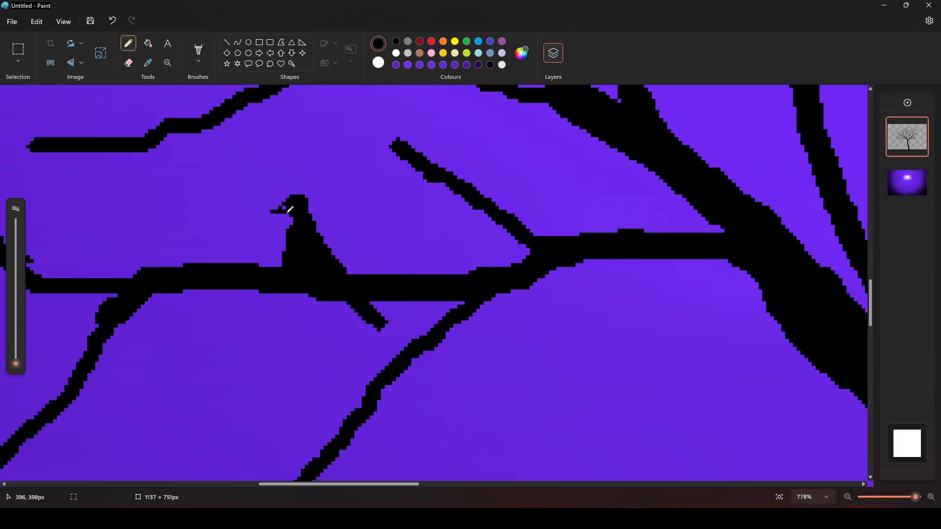
Draw a small black flying bird silhouette with spread wings in the sky above the moon, undoing misplaced strokes.
{"action": "scroll", "coordinate": [342, 237], "scroll_direction": "down", "scroll_amount": 8}
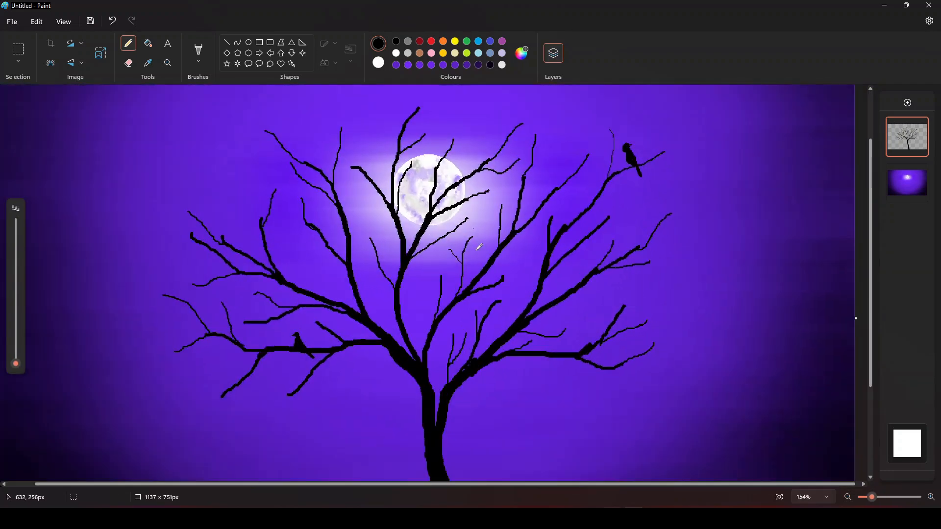
{"action": "scroll", "coordinate": [479, 247], "scroll_direction": "up", "scroll_amount": 1}
{"action": "scroll", "coordinate": [501, 186], "scroll_direction": "up", "scroll_amount": 3}
{"action": "mouse_move", "coordinate": [436, 223]}
{"action": "left_mouse_down"}
{"action": "mouse_move", "coordinate": [479, 212]}
{"action": "mouse_move", "coordinate": [507, 190]}
{"action": "left_mouse_up"}
{"action": "left_click_drag", "start_coordinate": [15, 364], "coordinate": [16, 362]}
{"action": "mouse_move", "coordinate": [480, 214]}
{"action": "left_mouse_down"}
{"action": "mouse_move", "coordinate": [461, 222]}
{"action": "mouse_move", "coordinate": [496, 201]}
{"action": "mouse_move", "coordinate": [467, 222]}
{"action": "mouse_move", "coordinate": [424, 219]}
{"action": "mouse_move", "coordinate": [467, 224]}
{"action": "mouse_move", "coordinate": [453, 223]}
{"action": "mouse_move", "coordinate": [499, 196]}
{"action": "left_mouse_up"}
{"action": "left_click", "coordinate": [112, 21]}
{"action": "key", "text": "ctrl+z"}
{"action": "left_click_drag", "start_coordinate": [474, 220], "coordinate": [479, 221]}
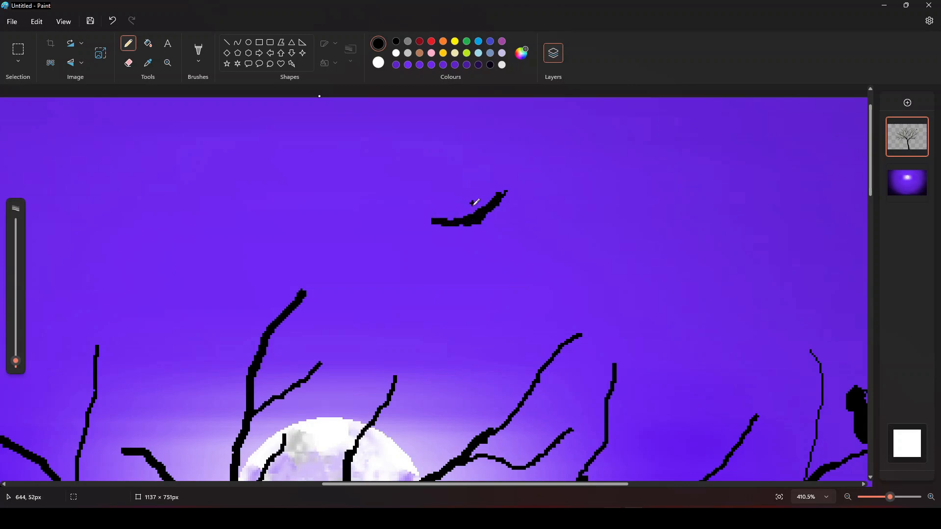
{"action": "scroll", "coordinate": [483, 221], "scroll_direction": "down", "scroll_amount": 8}
{"action": "scroll", "coordinate": [540, 210], "scroll_direction": "down", "scroll_amount": 1}
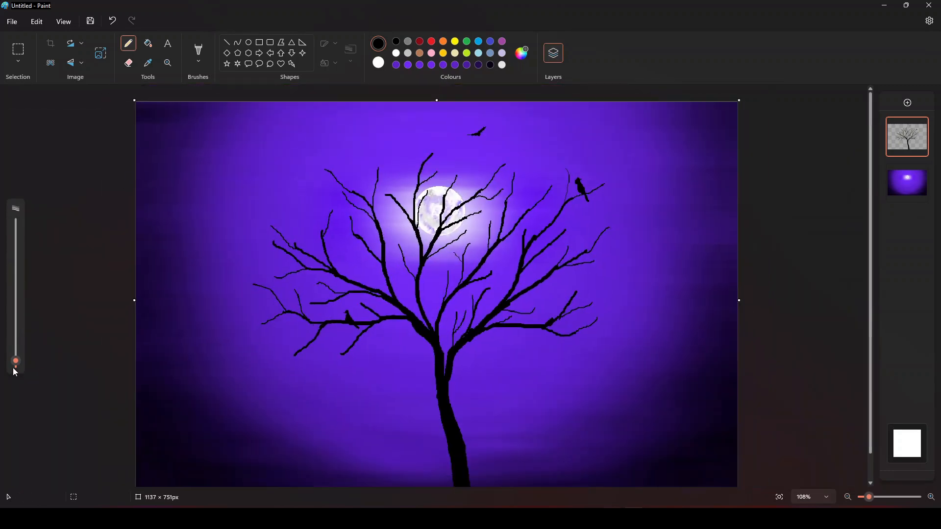
Switch the pencil to white at its finest size and dot tiny stars along the sky's right edge and lower-left area.
{"action": "left_click", "coordinate": [396, 52]}
{"action": "left_click", "coordinate": [679, 114]}
{"action": "left_click", "coordinate": [710, 172]}
{"action": "left_click", "coordinate": [720, 240]}
{"action": "left_click", "coordinate": [727, 342]}
{"action": "left_click", "coordinate": [632, 349]}
{"action": "left_click", "coordinate": [323, 450]}
{"action": "left_click", "coordinate": [269, 431]}
{"action": "left_click", "coordinate": [203, 464]}
{"action": "left_click", "coordinate": [196, 400]}
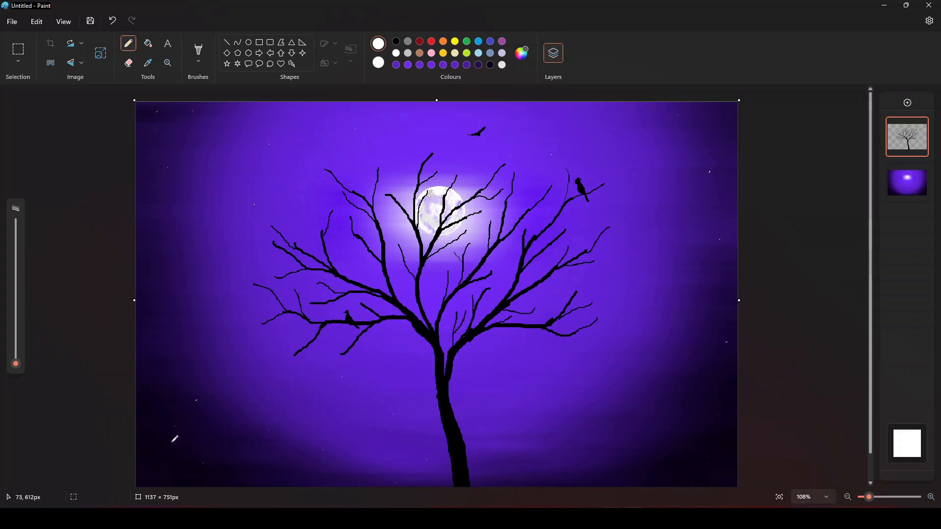
Scatter more tiny white star dots over the sky to the left of the tree.
{"action": "left_click", "coordinate": [337, 432]}
{"action": "left_click", "coordinate": [152, 382]}
{"action": "left_click", "coordinate": [199, 308]}
{"action": "left_click", "coordinate": [155, 262]}
{"action": "left_click", "coordinate": [203, 364]}
{"action": "left_click", "coordinate": [164, 318]}
{"action": "left_click", "coordinate": [242, 174]}
{"action": "left_click", "coordinate": [248, 183]}
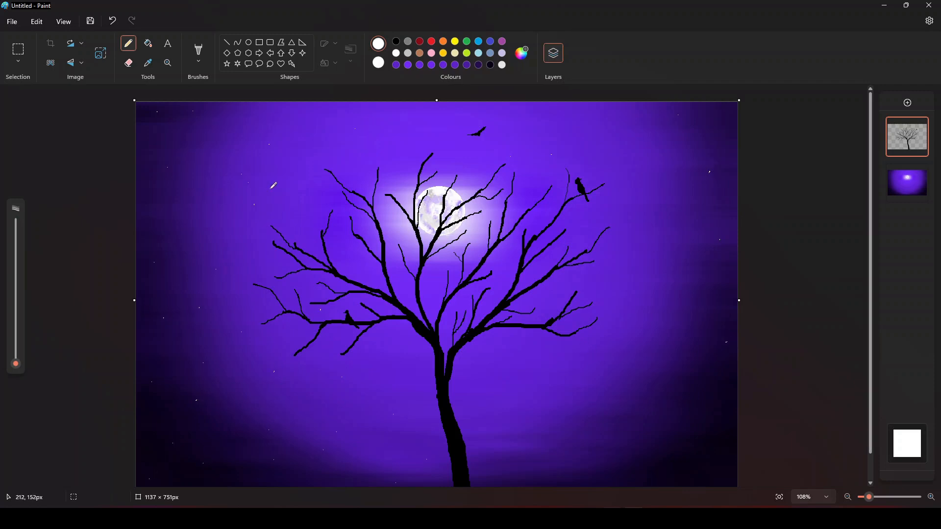
Add tiny white star dots between the central branches and across the sky to the right of the trunk.
{"action": "left_click", "coordinate": [390, 135]}
{"action": "left_click", "coordinate": [399, 231]}
{"action": "left_click", "coordinate": [394, 255]}
{"action": "left_click", "coordinate": [433, 278]}
{"action": "left_click", "coordinate": [403, 350]}
{"action": "left_click", "coordinate": [392, 384]}
{"action": "left_click", "coordinate": [381, 409]}
{"action": "left_click", "coordinate": [554, 388]}
{"action": "left_click", "coordinate": [526, 301]}
{"action": "left_click", "coordinate": [614, 310]}
{"action": "left_click", "coordinate": [623, 268]}
{"action": "left_click", "coordinate": [581, 276]}
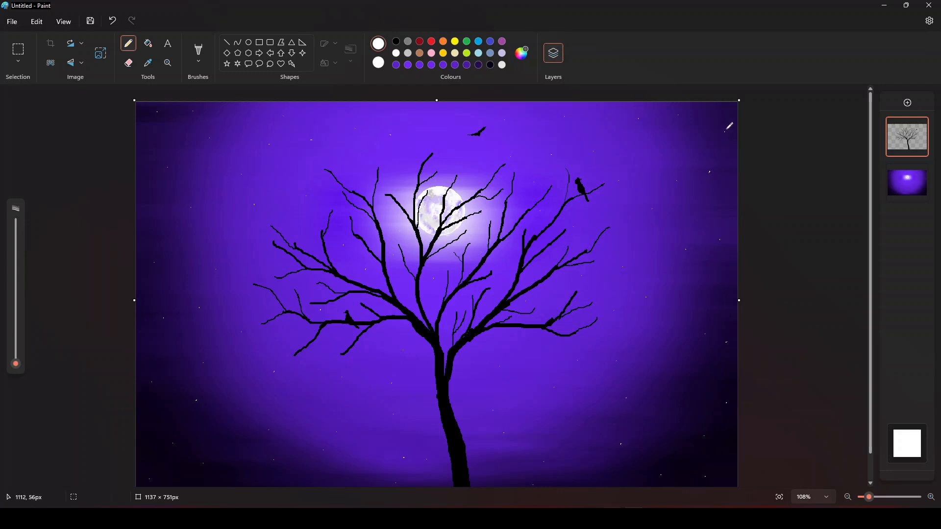
{"action": "left_click_drag", "start_coordinate": [16, 364], "coordinate": [21, 357]}
{"action": "left_click", "coordinate": [253, 124]}
{"action": "left_click", "coordinate": [160, 117]}
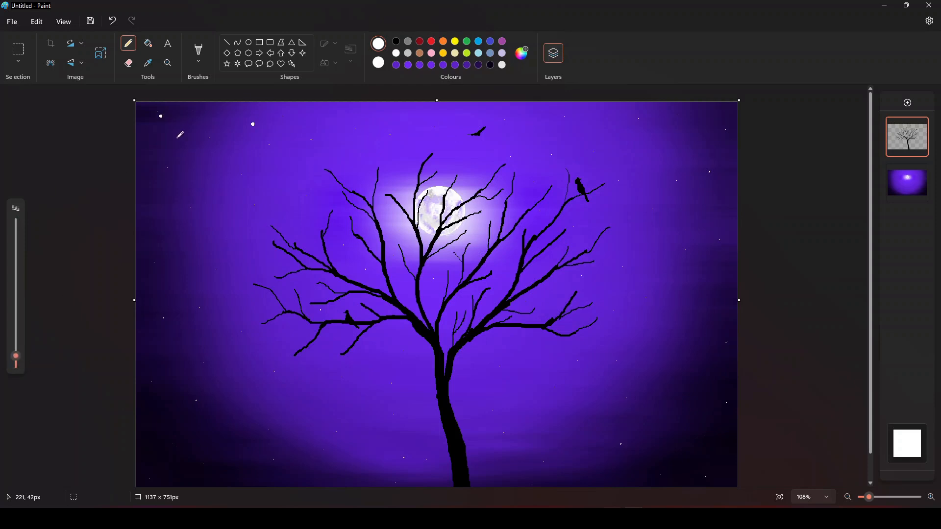
{"action": "left_click", "coordinate": [112, 21]}
{"action": "left_click", "coordinate": [112, 20]}
Use a slightly thicker white pencil to dot brighter stars across the upper sky, the right side and around the moon.
{"action": "left_click", "coordinate": [15, 363]}
{"action": "left_click", "coordinate": [163, 118]}
{"action": "left_click", "coordinate": [187, 114]}
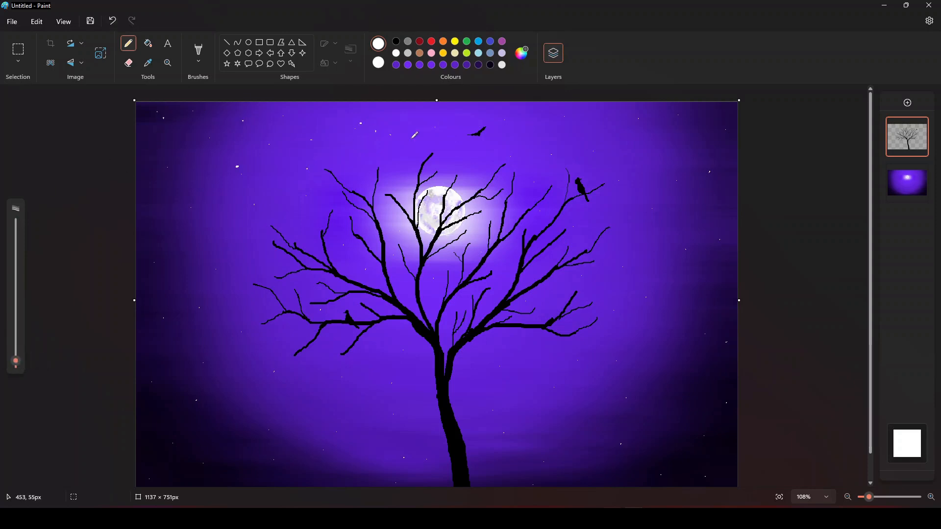
{"action": "left_click", "coordinate": [721, 118]}
{"action": "left_click", "coordinate": [694, 238]}
{"action": "left_click", "coordinate": [634, 303]}
{"action": "left_click", "coordinate": [442, 288]}
{"action": "left_click", "coordinate": [400, 290]}
{"action": "left_click", "coordinate": [395, 256]}
{"action": "left_click", "coordinate": [397, 223]}
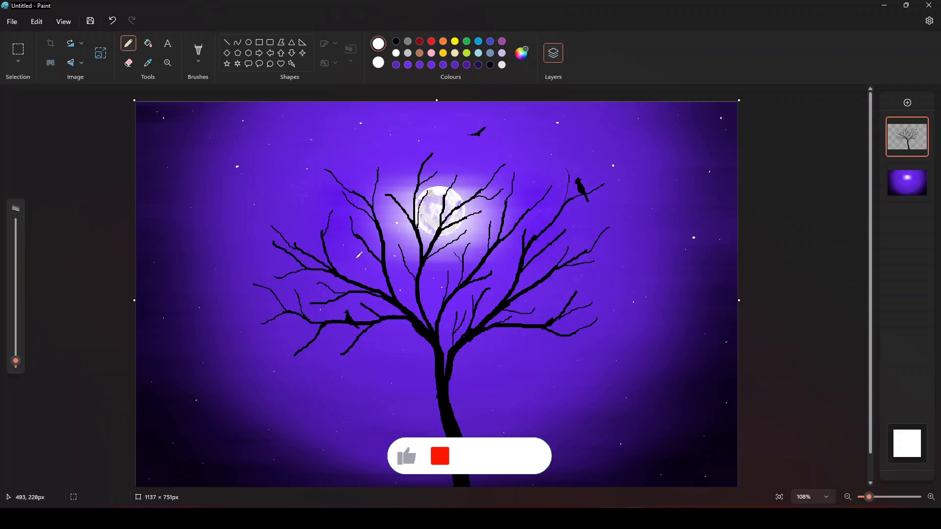
Dot brighter white stars over the left and lower-left sky and among the tree's branches.
{"action": "left_click", "coordinate": [268, 265]}
{"action": "left_click", "coordinate": [214, 387]}
{"action": "left_click", "coordinate": [256, 438]}
{"action": "left_click", "coordinate": [284, 374]}
{"action": "left_click", "coordinate": [381, 428]}
{"action": "left_click", "coordinate": [376, 357]}
{"action": "left_click", "coordinate": [333, 340]}
{"action": "left_click", "coordinate": [303, 282]}
{"action": "left_click", "coordinate": [540, 221]}
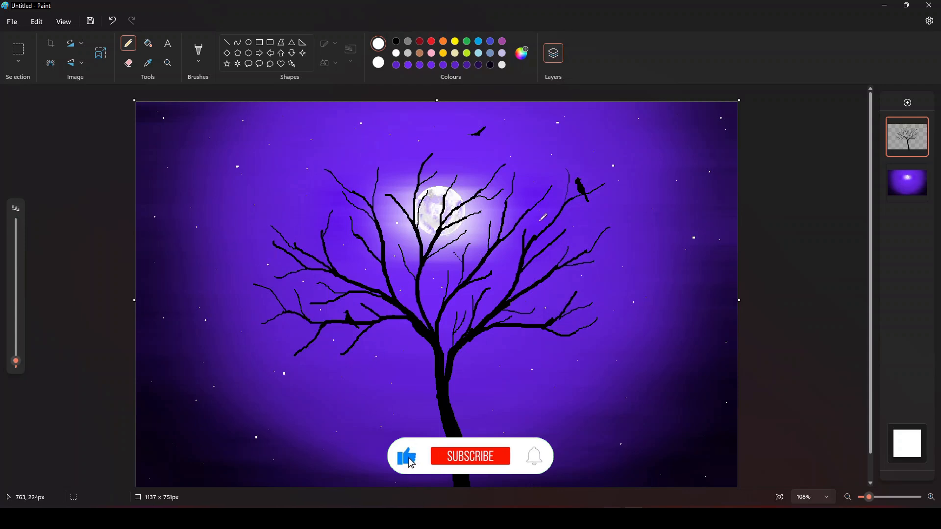
Dot further white stars around the trunk, below the lower branches and over the lower-right sky.
{"action": "left_click", "coordinate": [492, 362]}
{"action": "left_click", "coordinate": [451, 328]}
{"action": "left_click", "coordinate": [433, 279]}
{"action": "left_click", "coordinate": [420, 296]}
{"action": "left_click", "coordinate": [407, 376]}
{"action": "left_click", "coordinate": [385, 421]}
{"action": "left_click", "coordinate": [323, 446]}
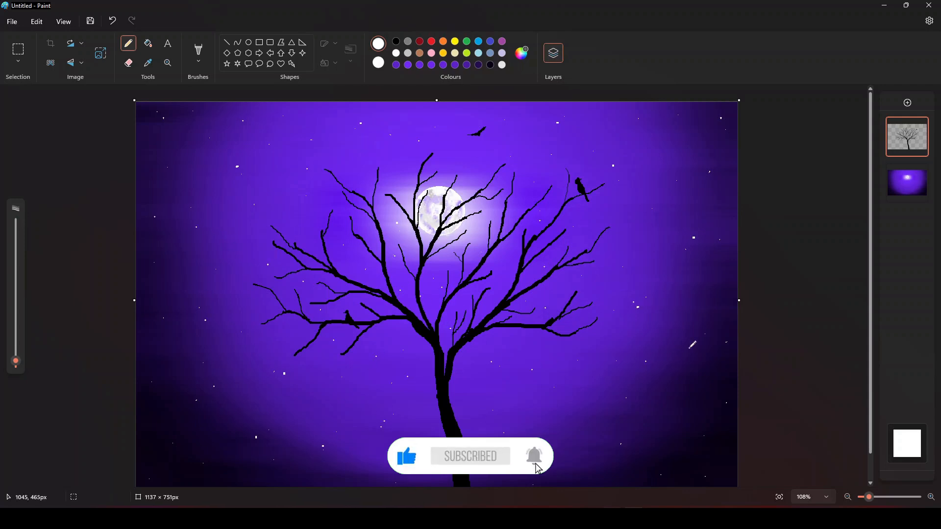
{"action": "left_click", "coordinate": [672, 286]}
{"action": "left_click", "coordinate": [675, 311]}
{"action": "left_click", "coordinate": [682, 411]}
{"action": "left_click", "coordinate": [601, 423]}
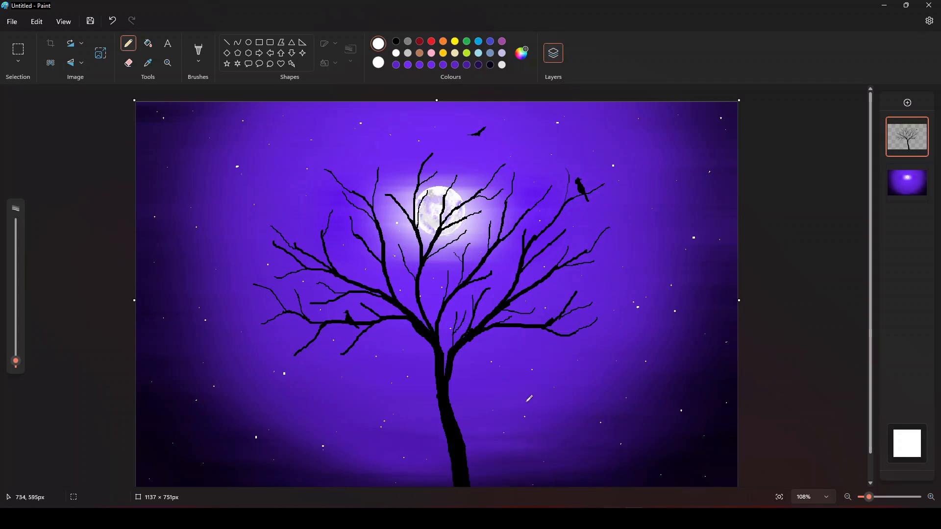
Choose the four-point star shape with no outline and draw small white stars across the upper-left and central sky.
{"action": "left_click", "coordinate": [303, 53]}
{"action": "left_click", "coordinate": [333, 63]}
{"action": "left_click", "coordinate": [337, 45]}
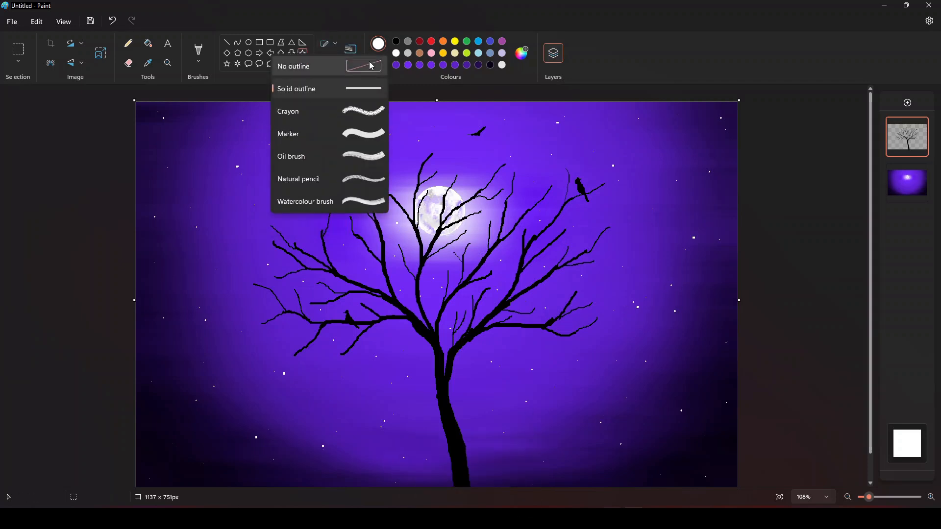
{"action": "left_click", "coordinate": [370, 64]}
{"action": "mouse_move", "coordinate": [205, 125]}
{"action": "left_mouse_down"}
{"action": "mouse_move", "coordinate": [213, 152]}
{"action": "mouse_move", "coordinate": [210, 136]}
{"action": "left_mouse_up"}
{"action": "left_click_drag", "start_coordinate": [280, 195], "coordinate": [282, 197]}
{"action": "left_click_drag", "start_coordinate": [387, 115], "coordinate": [395, 131]}
{"action": "left_click", "coordinate": [359, 121]}
Draw small white four-point stars in the upper-right sky and near the right edge, undoing a misplaced one.
{"action": "left_click_drag", "start_coordinate": [662, 134], "coordinate": [673, 145]}
{"action": "key", "text": "ctrl+z"}
{"action": "left_click_drag", "start_coordinate": [601, 120], "coordinate": [610, 128]}
{"action": "left_click_drag", "start_coordinate": [710, 210], "coordinate": [712, 213]}
{"action": "left_click_drag", "start_coordinate": [696, 259], "coordinate": [701, 264]}
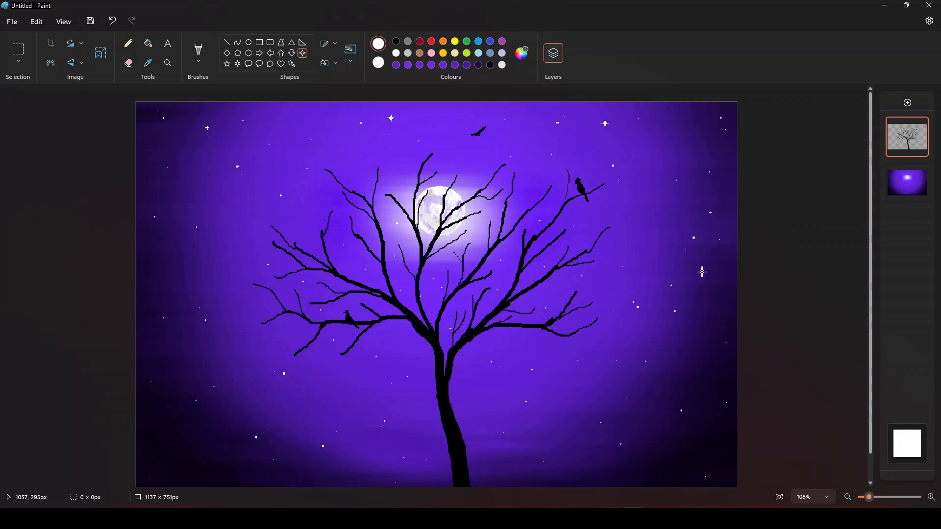
Add small white four-point stars beside the moon and across the upper-left sky.
{"action": "left_click_drag", "start_coordinate": [484, 214], "coordinate": [485, 217]}
{"action": "left_click_drag", "start_coordinate": [398, 223], "coordinate": [401, 227]}
{"action": "left_click_drag", "start_coordinate": [254, 206], "coordinate": [256, 210]}
{"action": "left_click_drag", "start_coordinate": [198, 194], "coordinate": [205, 201]}
{"action": "left_click_drag", "start_coordinate": [168, 157], "coordinate": [172, 161]}
{"action": "left_click_drag", "start_coordinate": [260, 125], "coordinate": [266, 130]}
Draw small white four-point stars over the lower sky on both sides of the trunk.
{"action": "left_click_drag", "start_coordinate": [214, 317], "coordinate": [218, 321]}
{"action": "left_click_drag", "start_coordinate": [375, 350], "coordinate": [381, 356]}
{"action": "left_click_drag", "start_coordinate": [274, 418], "coordinate": [280, 424]}
{"action": "left_click_drag", "start_coordinate": [184, 422], "coordinate": [189, 428]}
{"action": "left_click_drag", "start_coordinate": [507, 378], "coordinate": [513, 385]}
{"action": "left_click_drag", "start_coordinate": [635, 404], "coordinate": [641, 410]}
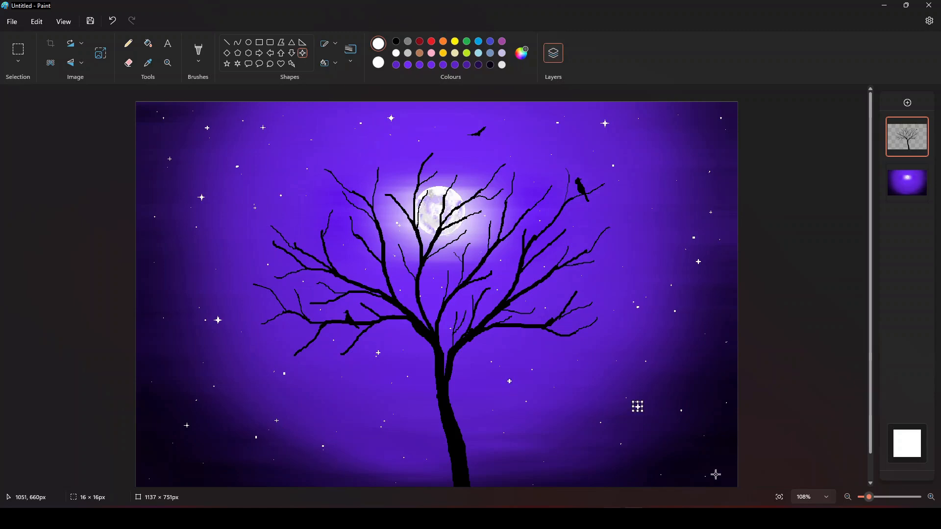
Add small white four-point stars to the right of the tree and one just above the moon.
{"action": "left_click_drag", "start_coordinate": [701, 362], "coordinate": [707, 369]}
{"action": "left_click_drag", "start_coordinate": [607, 281], "coordinate": [613, 287]}
{"action": "left_click_drag", "start_coordinate": [637, 216], "coordinate": [642, 222]}
{"action": "left_click_drag", "start_coordinate": [464, 174], "coordinate": [457, 156]}
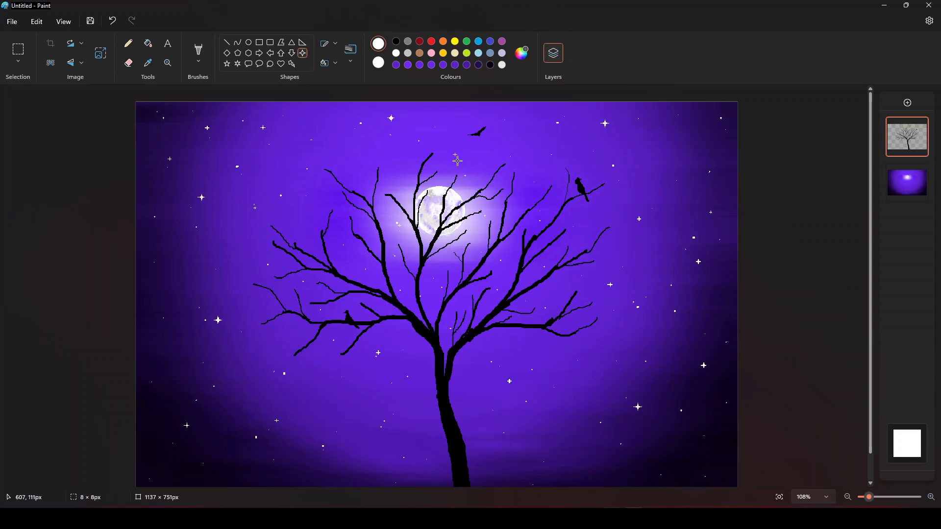